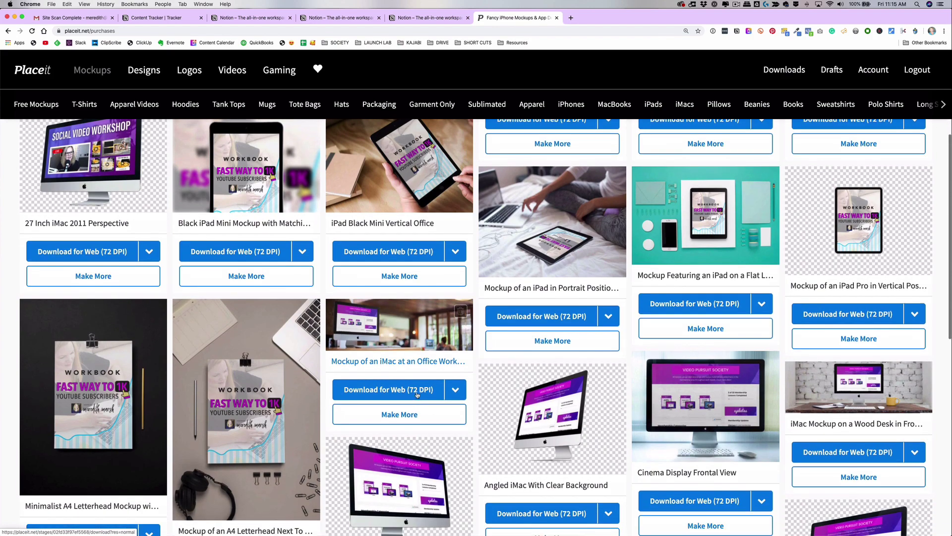
Look through the previously purchased mockups on the Placeit purchases page.
scroll(417, 395, "down", 10)
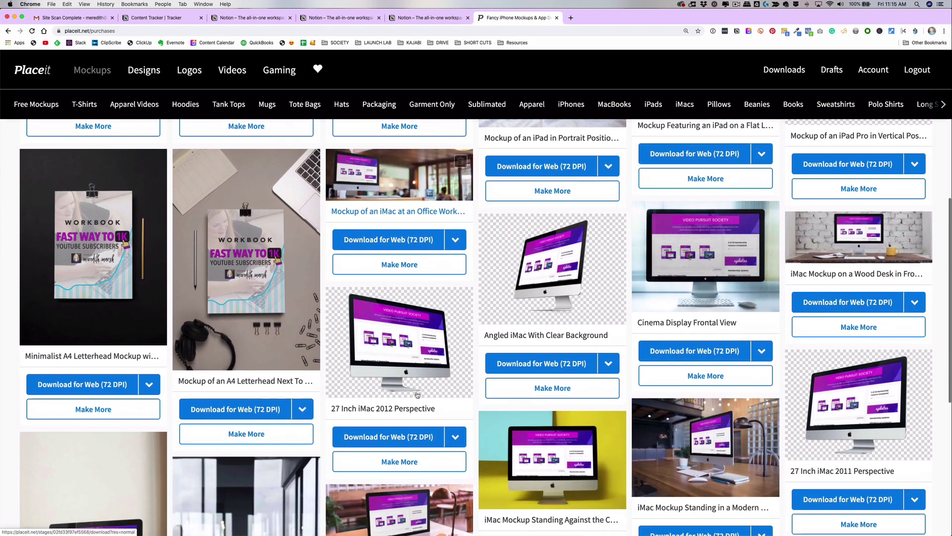
scroll(464, 491, "down", 10)
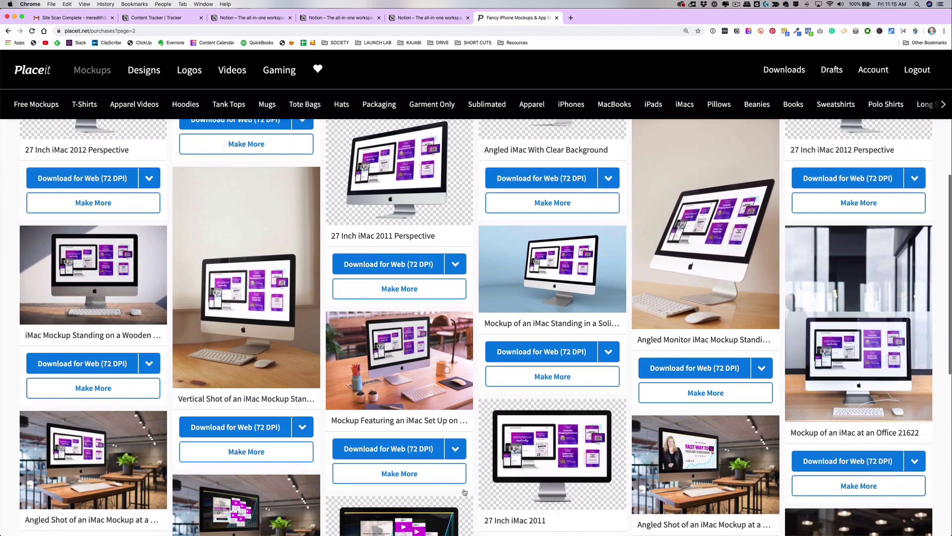
scroll(496, 491, "down", 10)
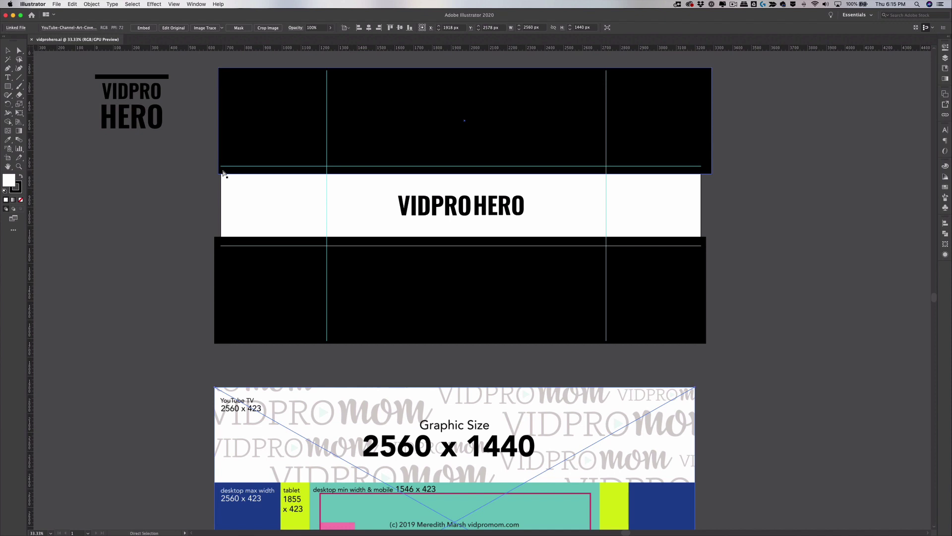
Switch to Google Chrome, open Placeit's logo maker, and submit VidProHero as the brand name.
key("super+Tab")
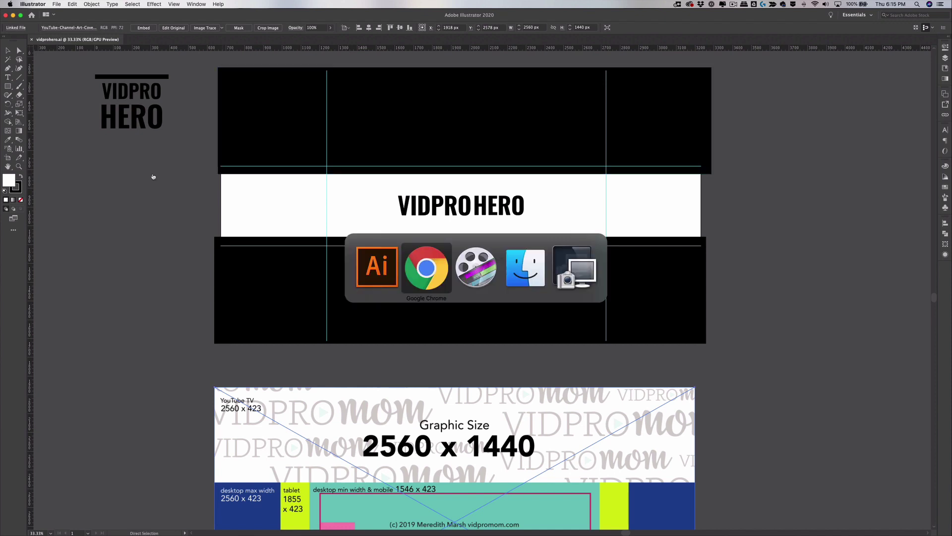
mouse_move(129, 64)
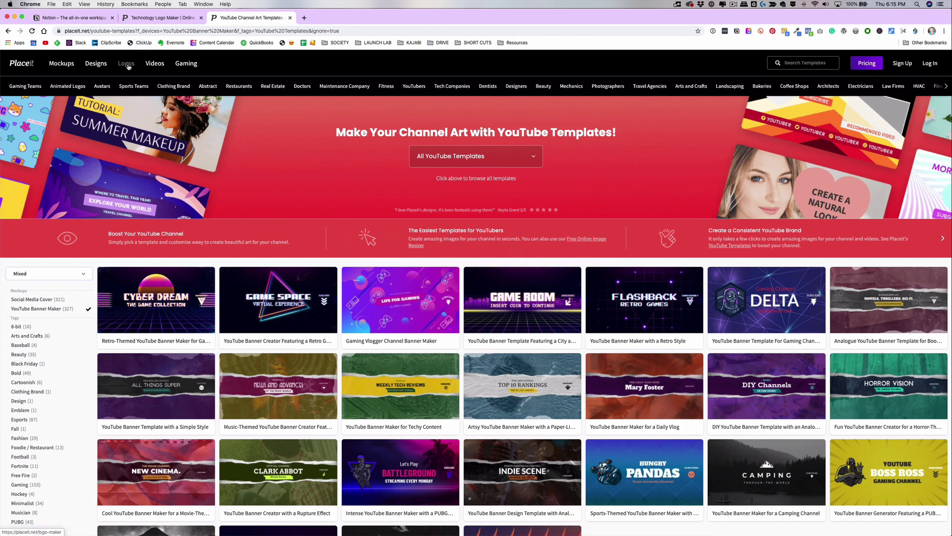
left_click(128, 65)
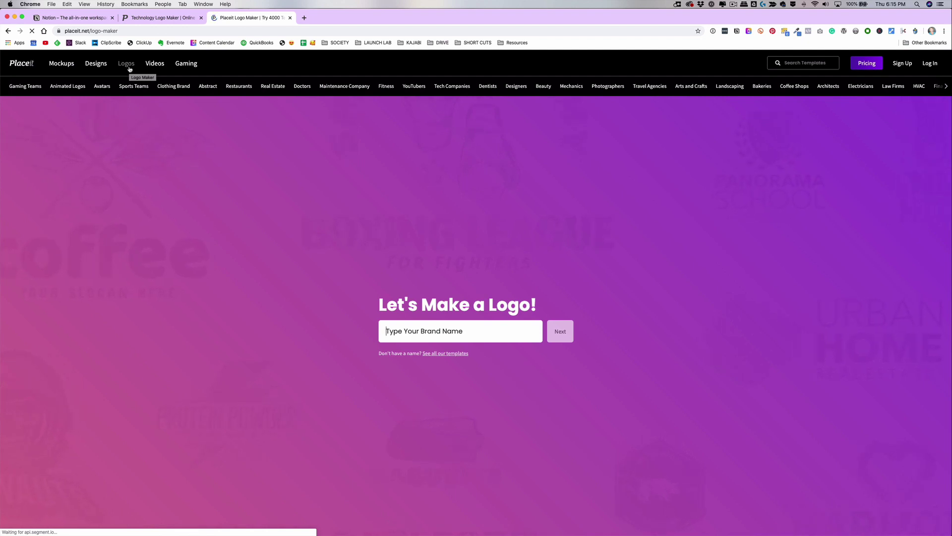
type("VidProHero")
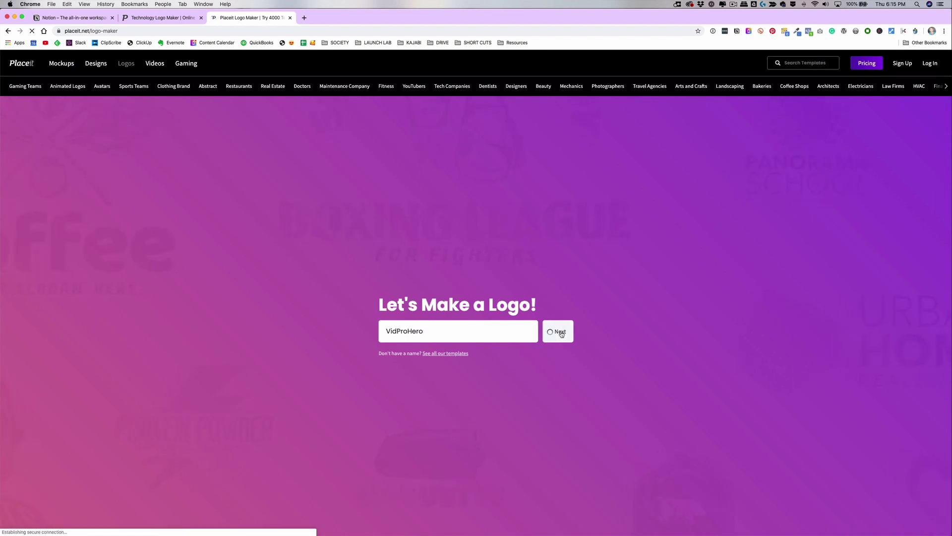
Choose Technology as the logo's industry and generate the logo templates.
left_click(527, 337)
scroll(498, 412, "down", 4)
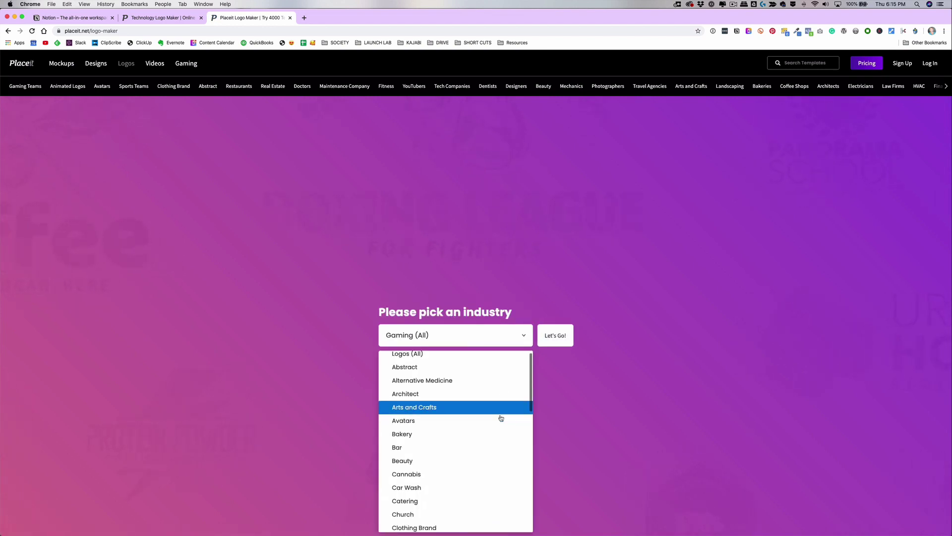
scroll(496, 415, "down", 3)
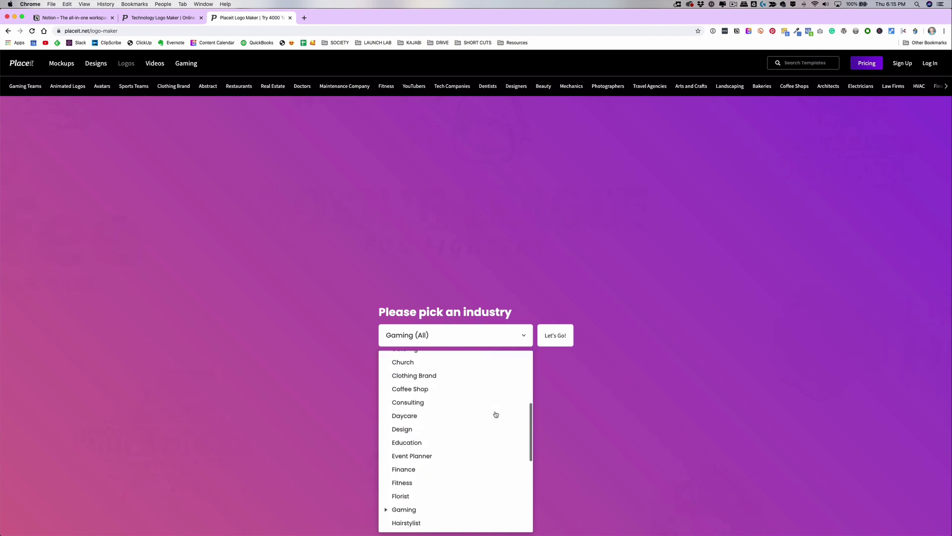
scroll(496, 414, "down", 5)
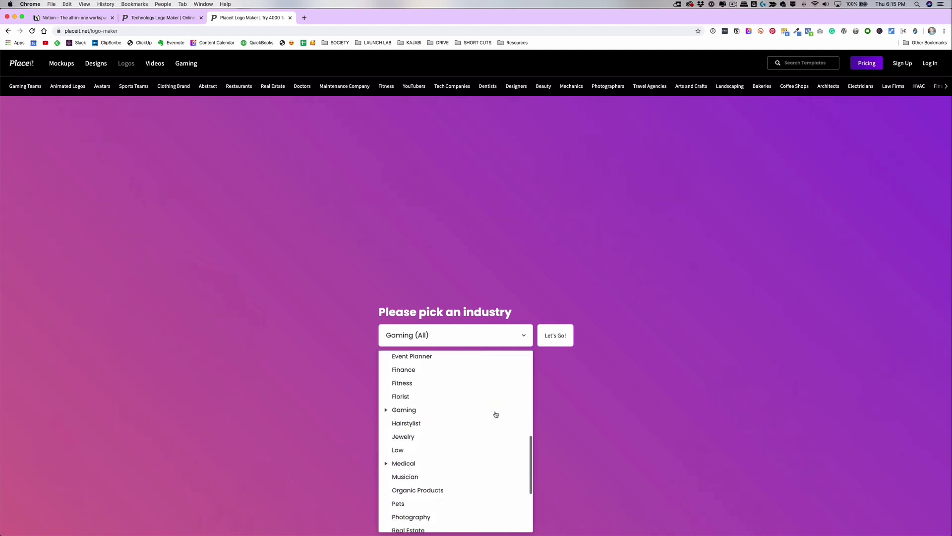
scroll(496, 414, "down", 4)
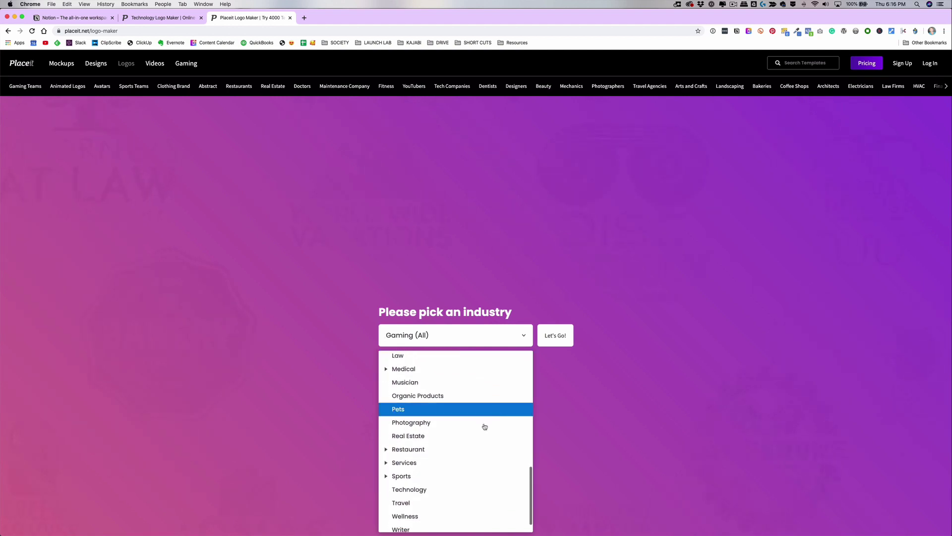
key("Return")
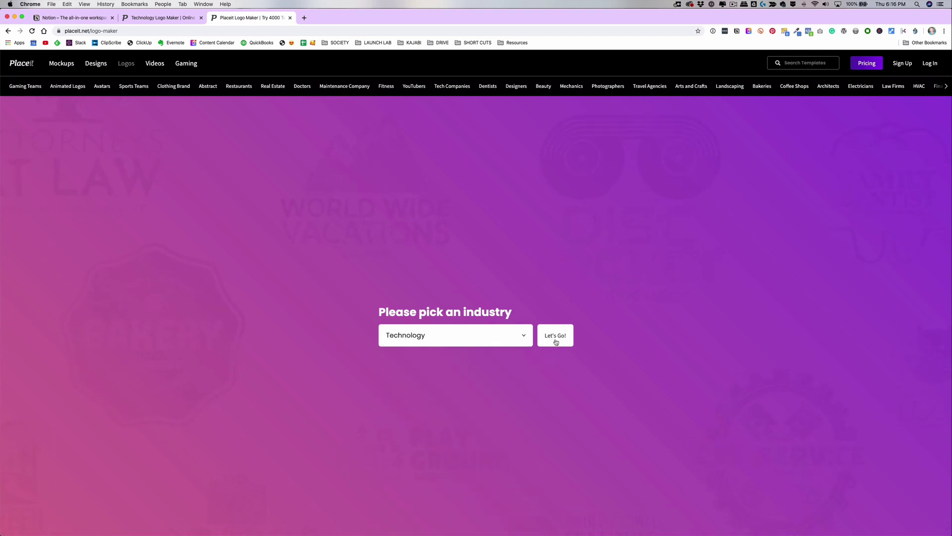
left_click(555, 336)
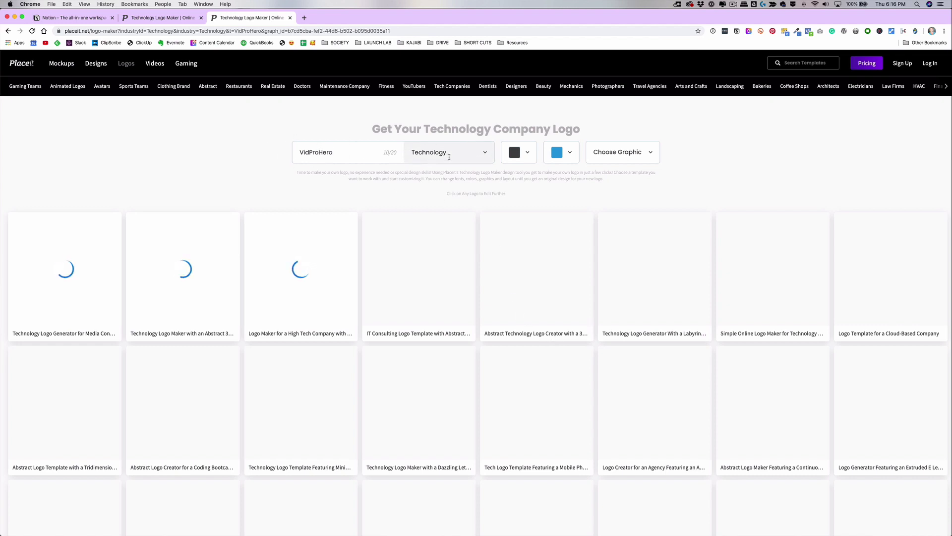
Set the first logo color to the custom hex value #22252B.
left_click(527, 153)
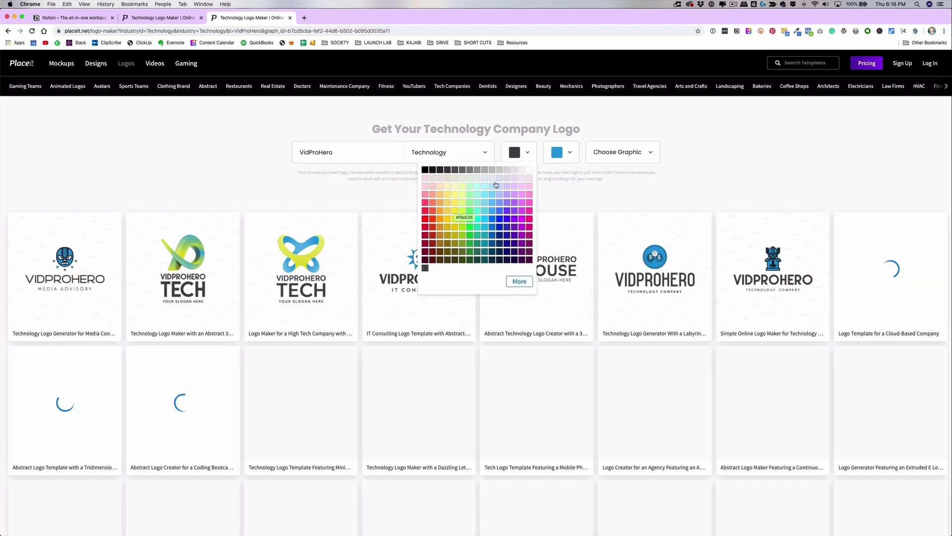
left_click(518, 281)
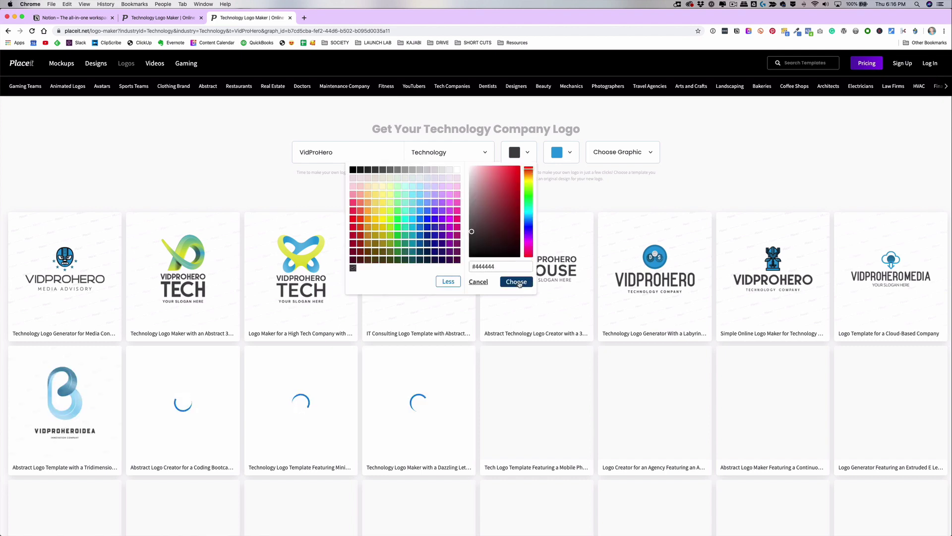
triple_click(491, 267)
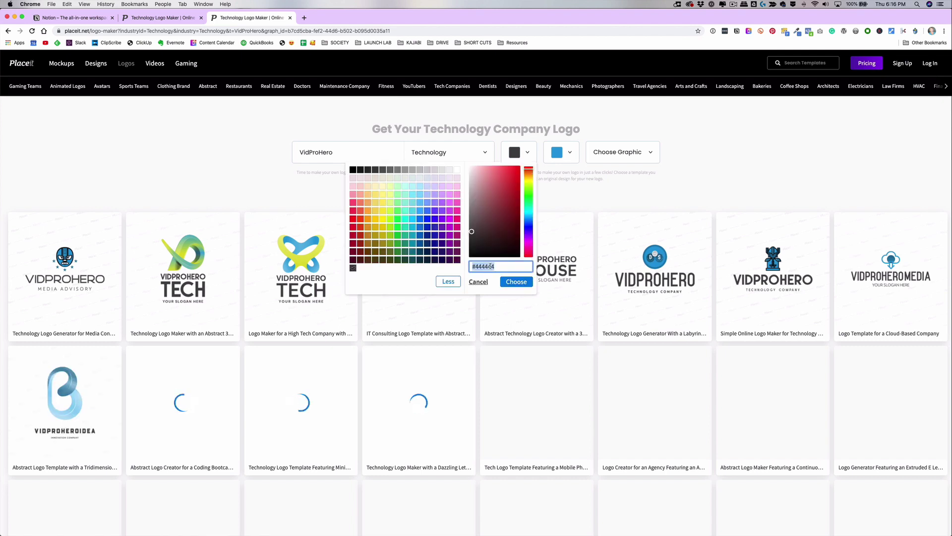
type("#22252B")
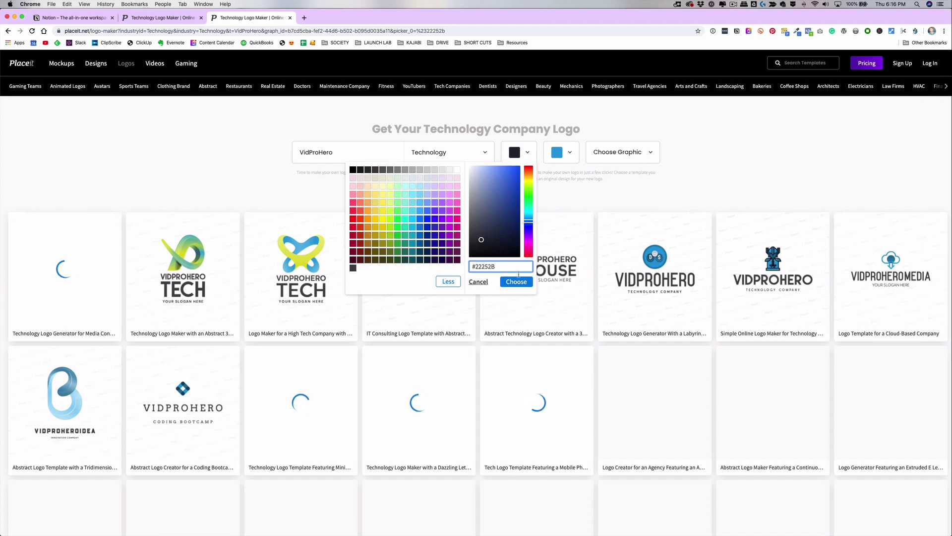
left_click(516, 281)
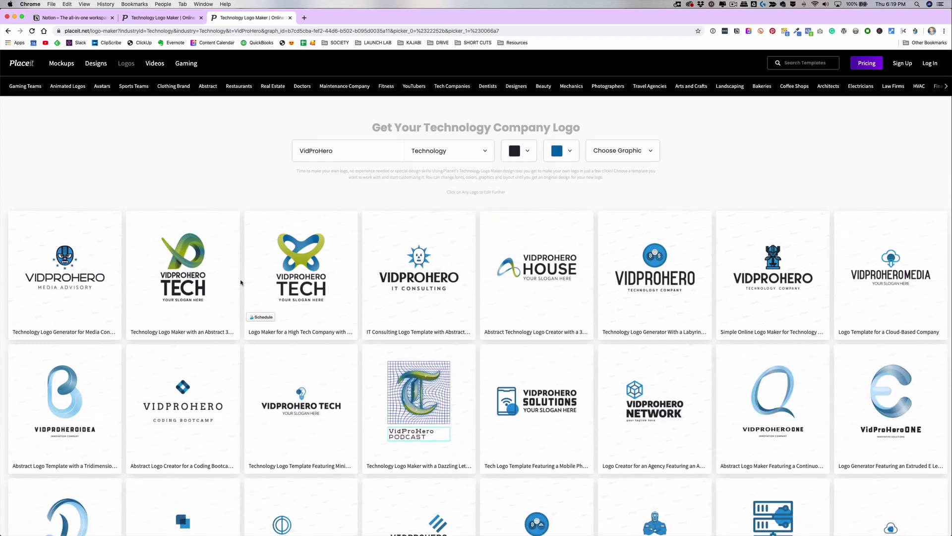
Look through the generated Technology logo templates for VidProHero.
scroll(241, 283, "down", 1)
scroll(241, 282, "down", 2)
scroll(241, 282, "up", 3)
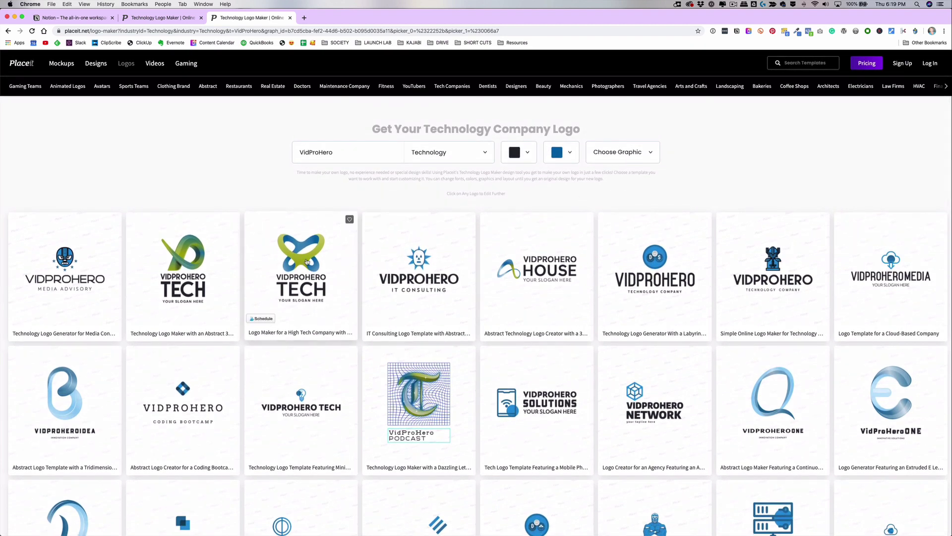
scroll(304, 262, "down", 3)
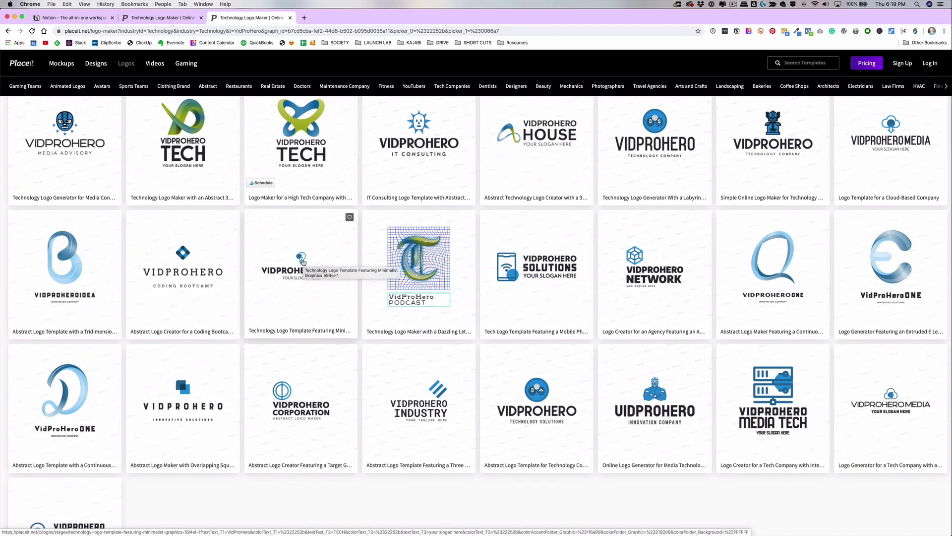
scroll(304, 262, "down", 1)
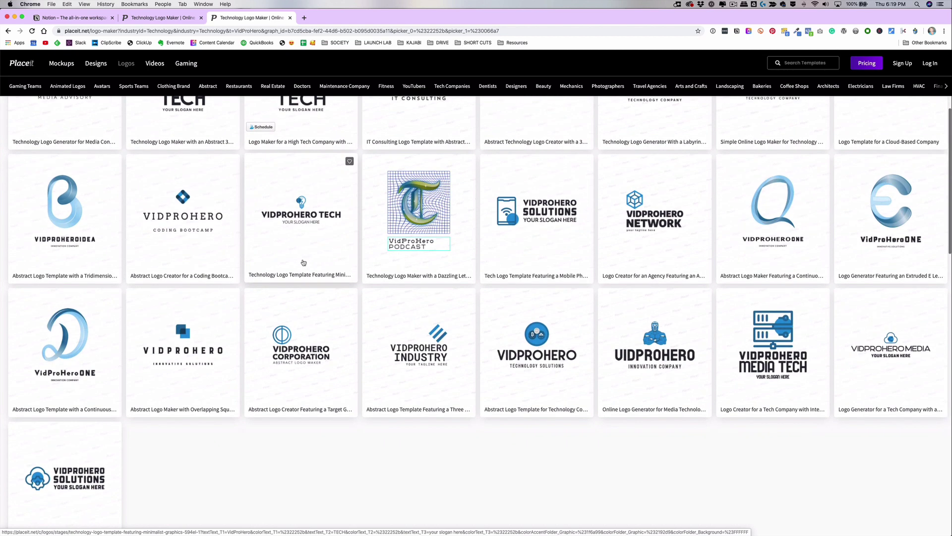
scroll(304, 262, "up", 1)
scroll(303, 262, "up", 4)
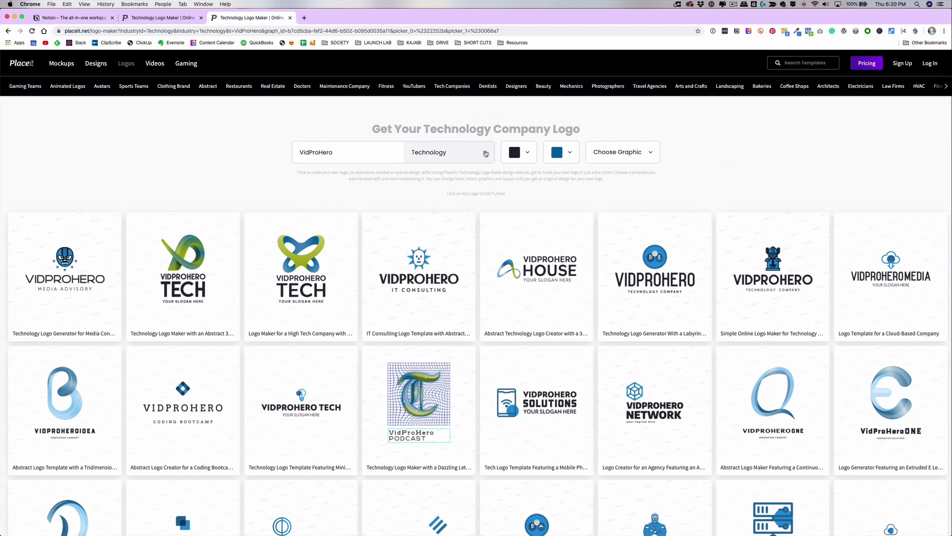
Change the logo industry to Photography.
left_click(485, 153)
scroll(427, 322, "down", 1)
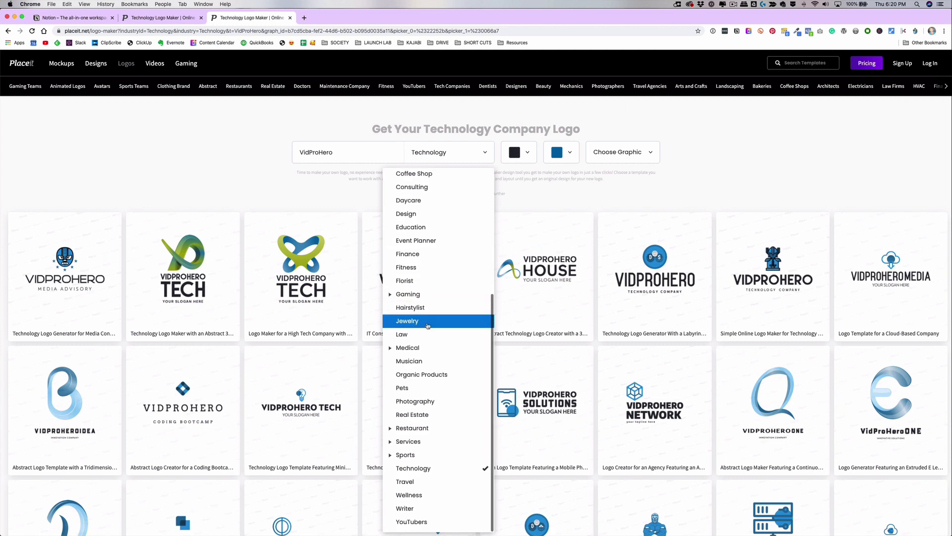
scroll(427, 454, "down", 2)
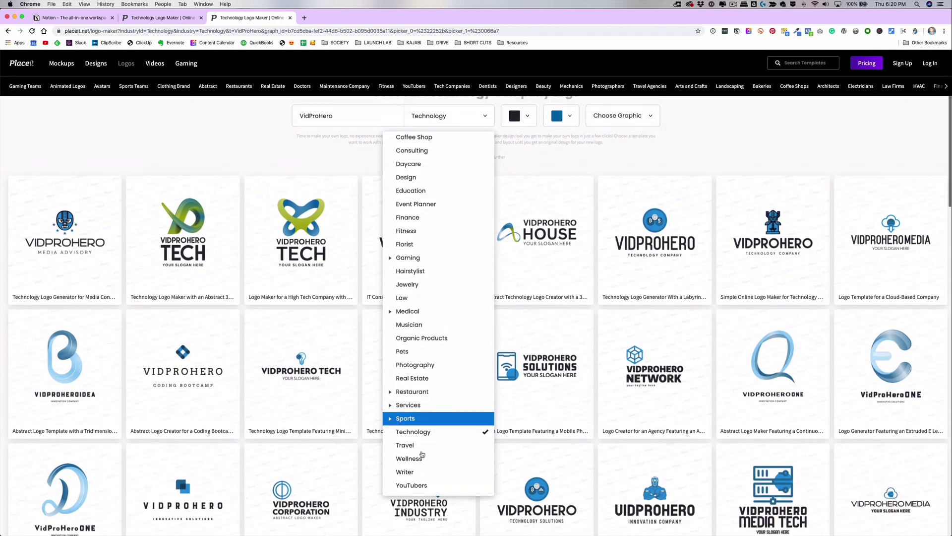
scroll(422, 455, "up", 1)
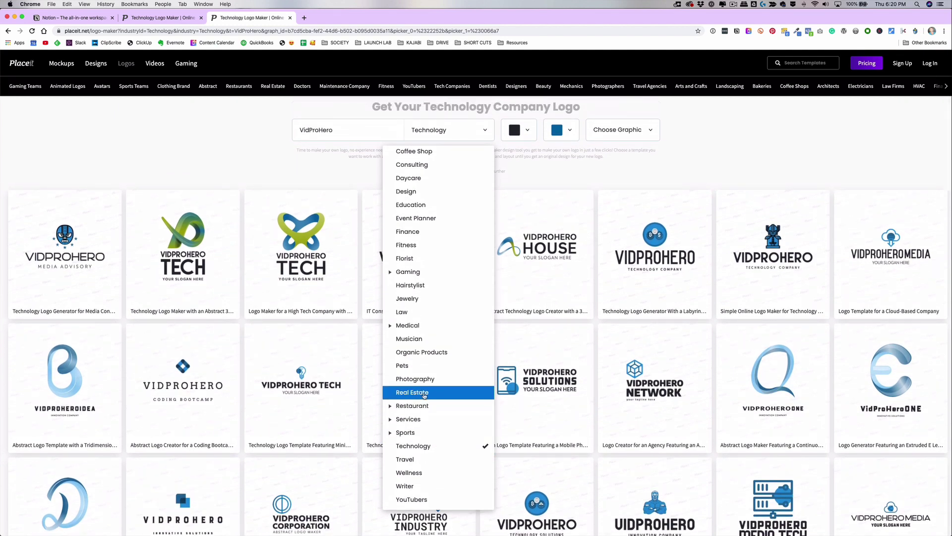
left_click(413, 379)
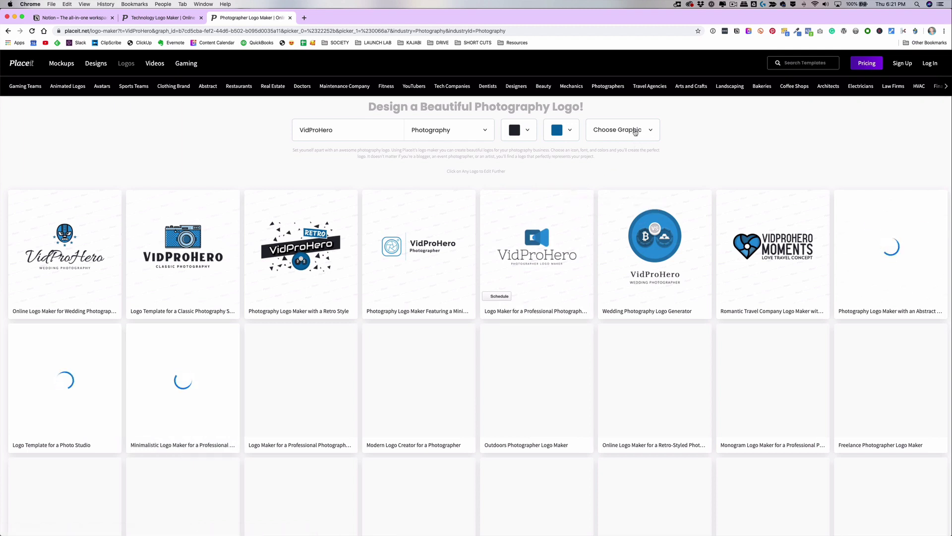
Search the logo graphics for "camera" and apply the graphic of a hand holding up a camera.
left_click(650, 132)
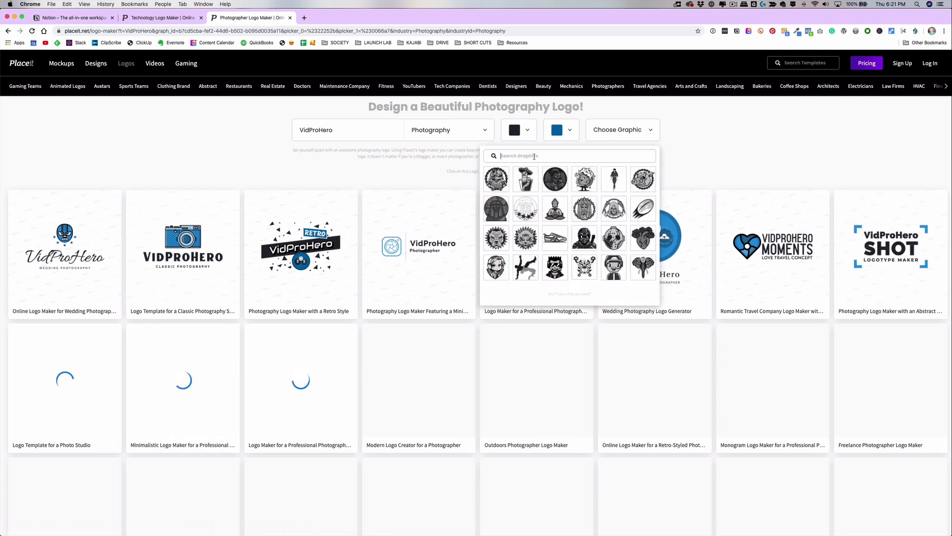
type("c")
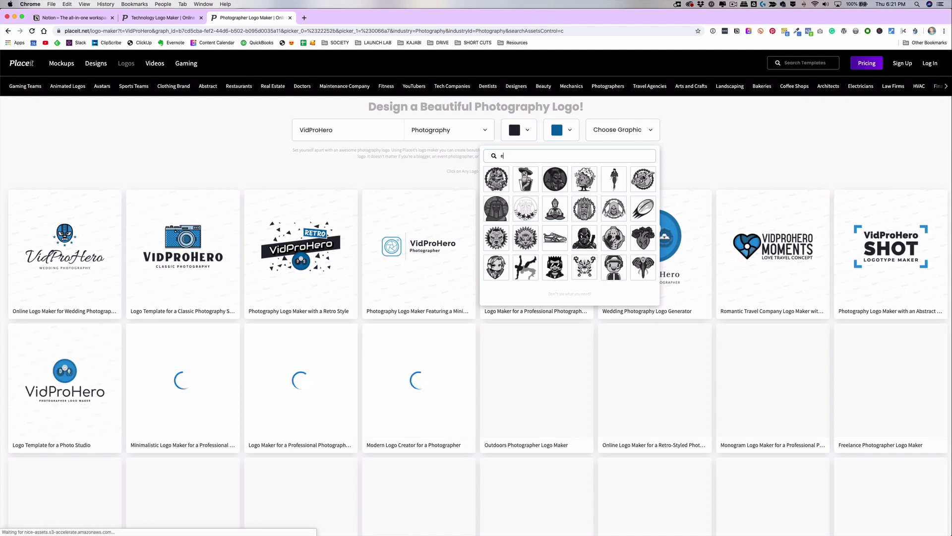
type("eamera")
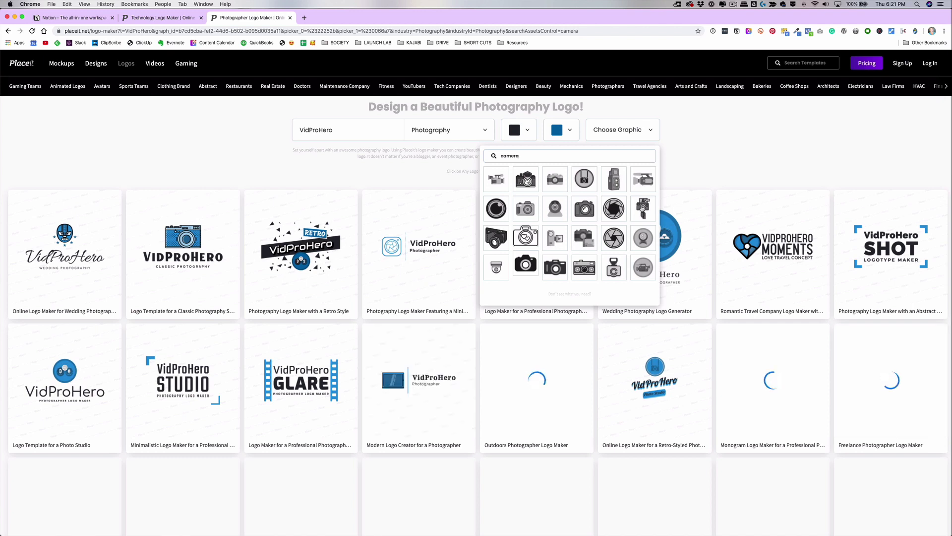
left_click(643, 209)
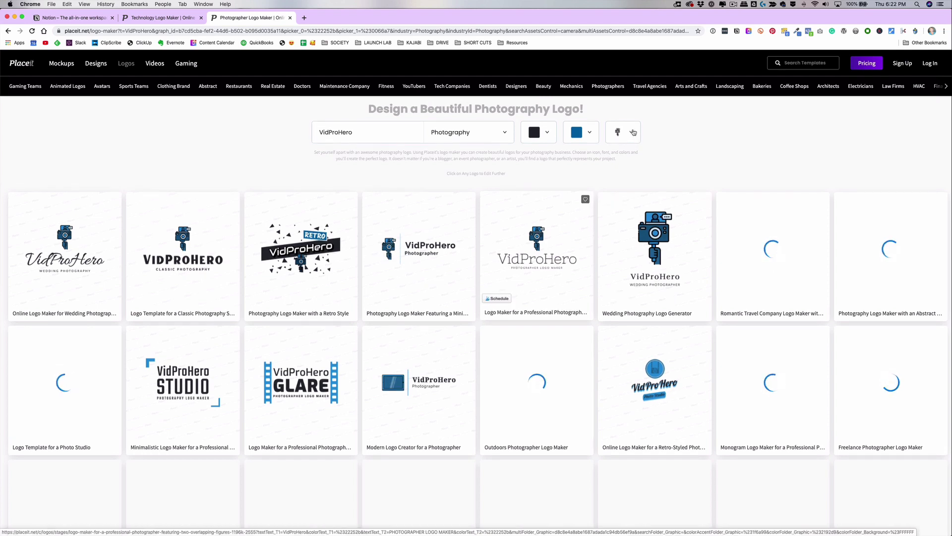
Replace the hand-held camera graphic with the simple outlined camera icon from the "camera" search results.
left_click(632, 132)
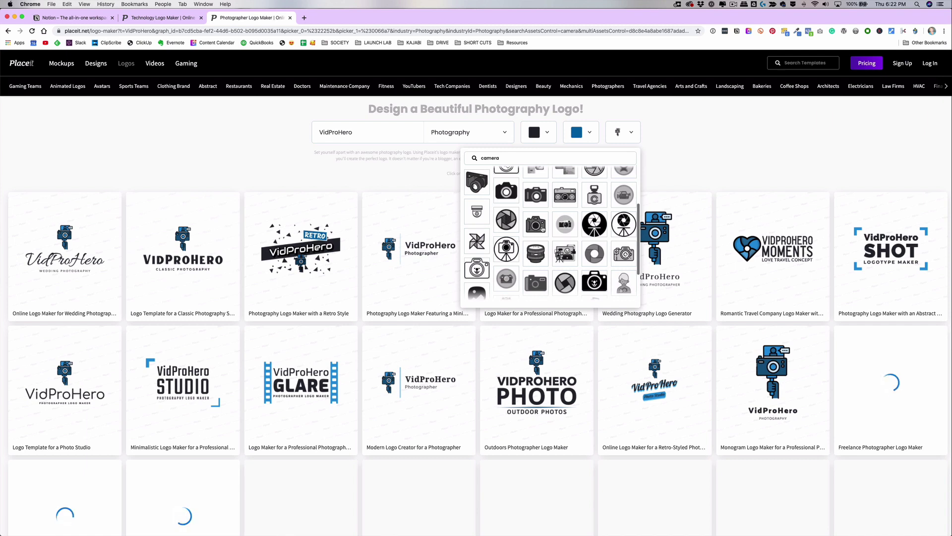
scroll(542, 229, "down", 2)
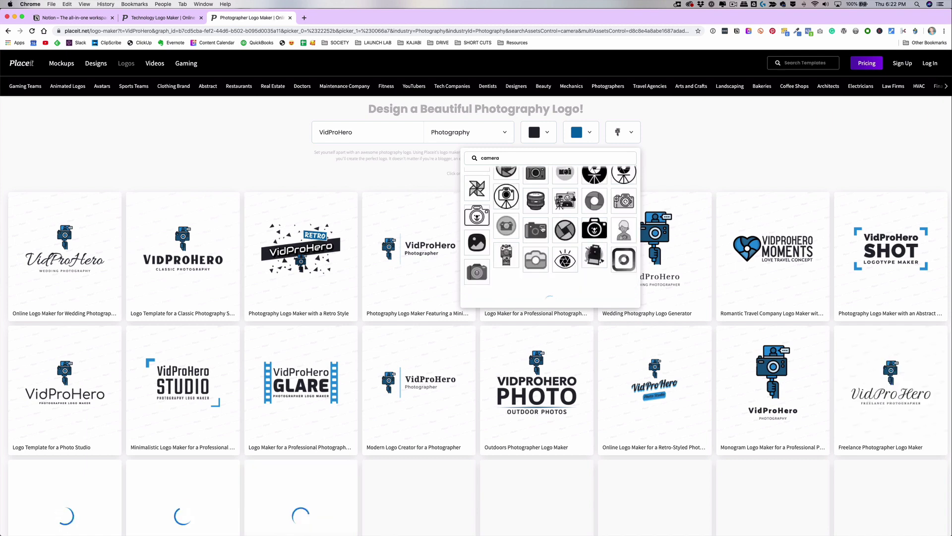
scroll(542, 229, "down", 2)
scroll(541, 229, "down", 1)
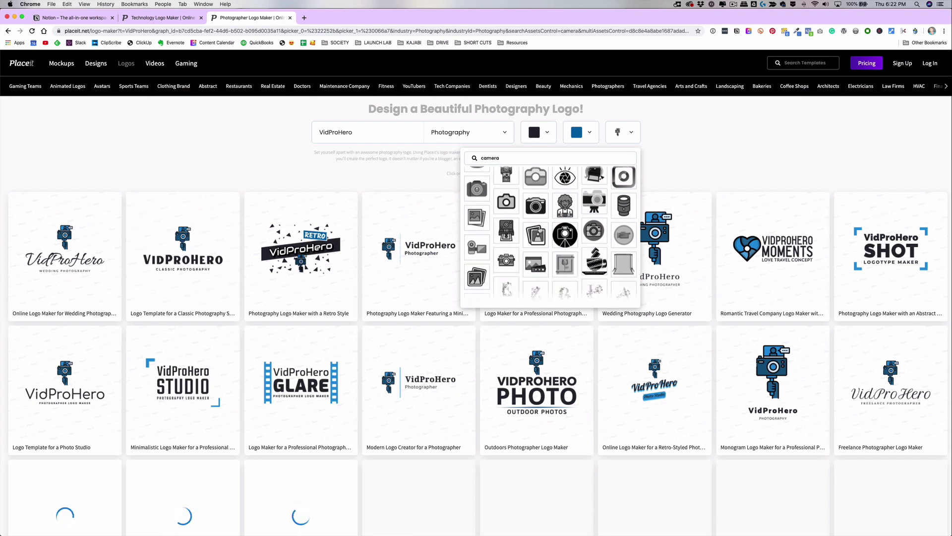
scroll(594, 230, "down", 2)
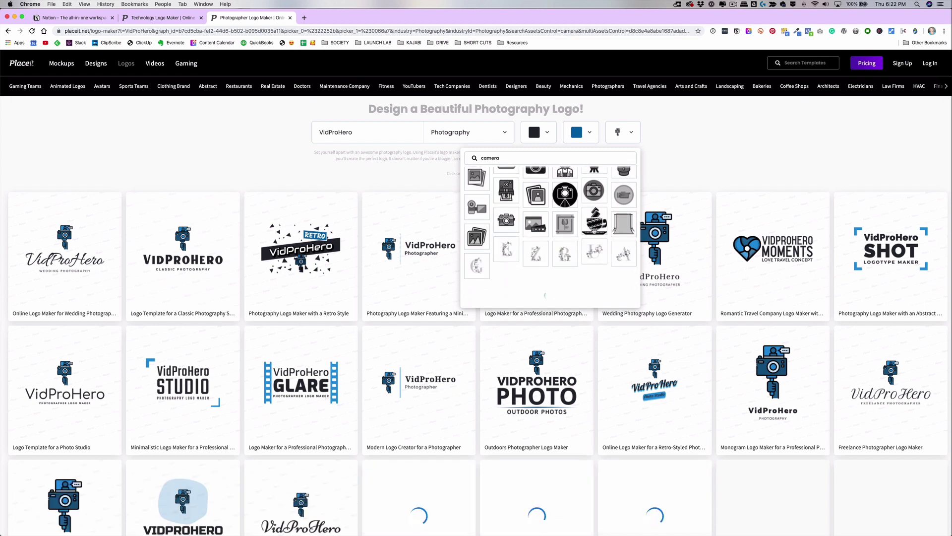
scroll(565, 231, "up", 3)
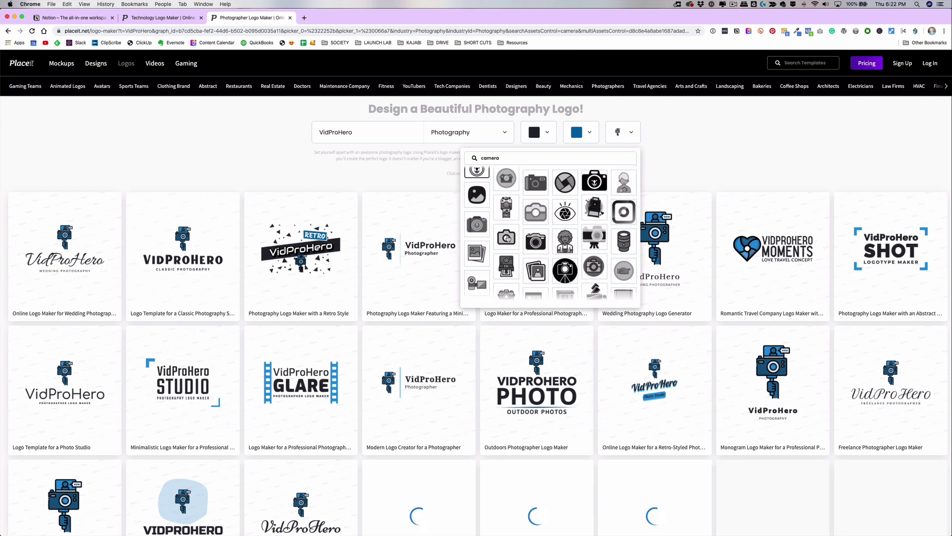
left_click(506, 238)
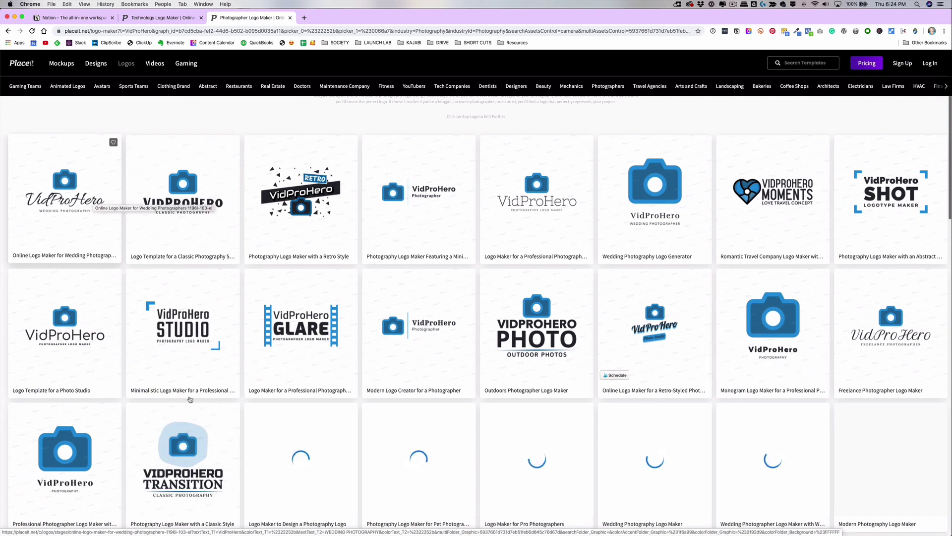
Open the "Photography Logo Maker with a Classic Style" template for editing and look over its presets and similar templates.
scroll(188, 454, "down", 3)
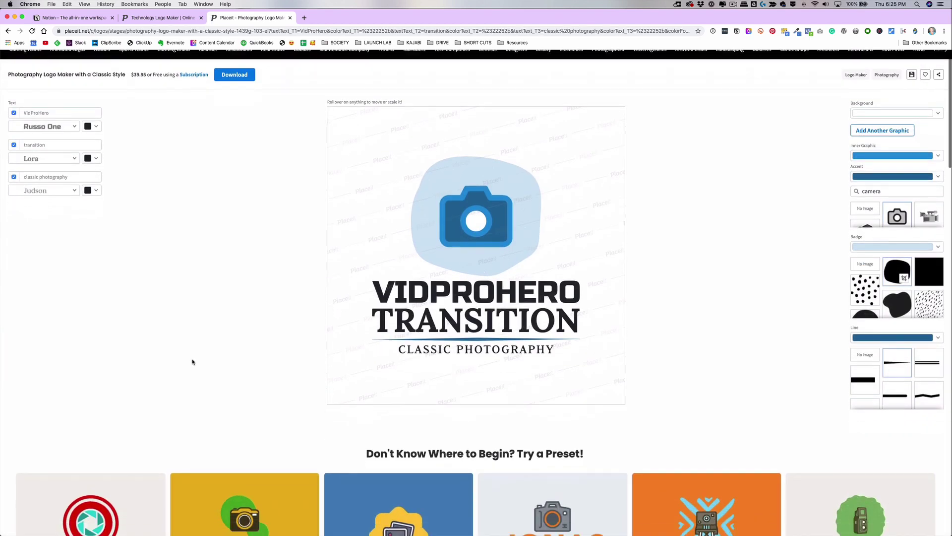
scroll(192, 362, "down", 5)
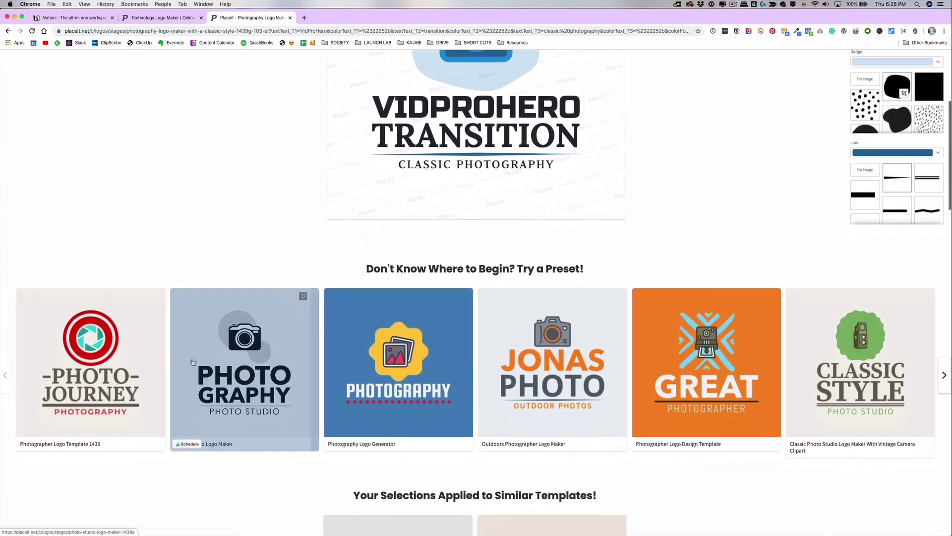
scroll(193, 361, "down", 5)
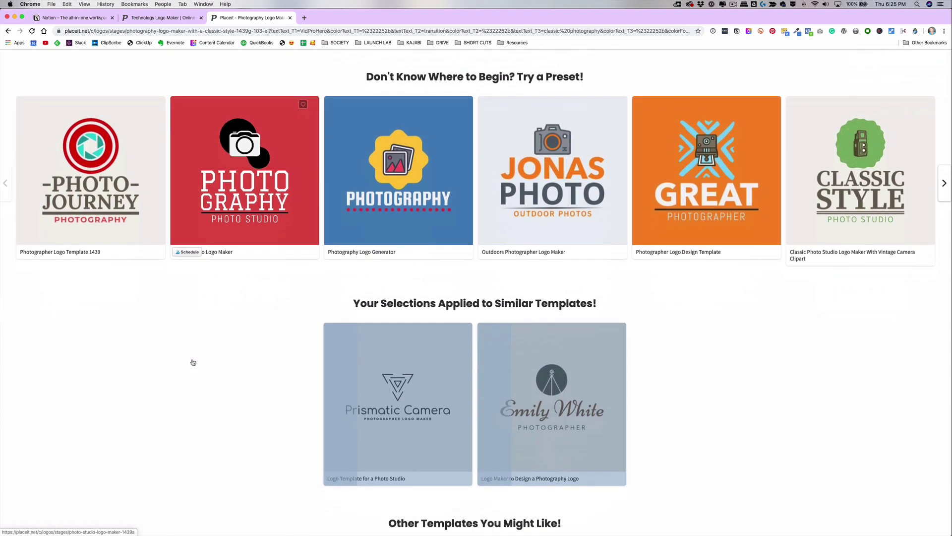
scroll(192, 362, "up", 6)
scroll(193, 362, "up", 3)
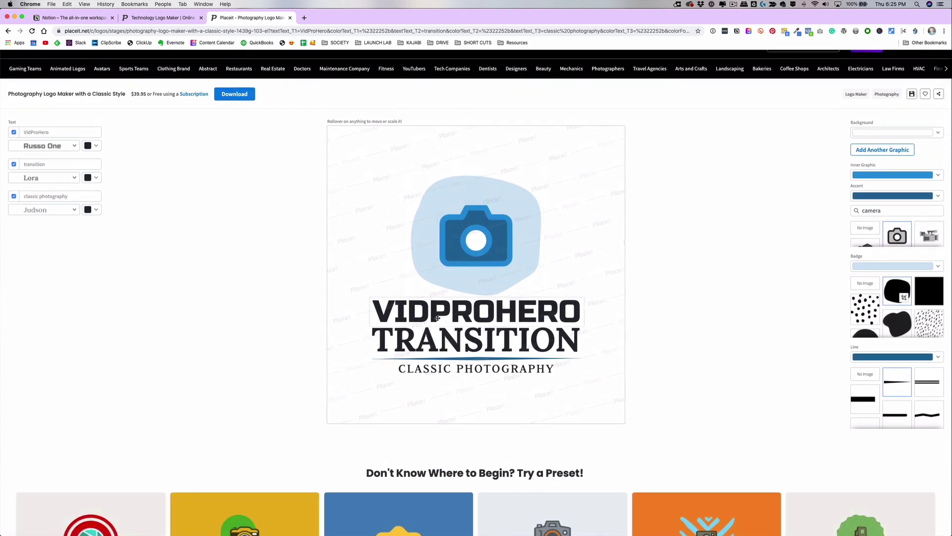
Shrink the "transition" text on the logo and move it up against the VidProHero name.
scroll(459, 296, "down", 3)
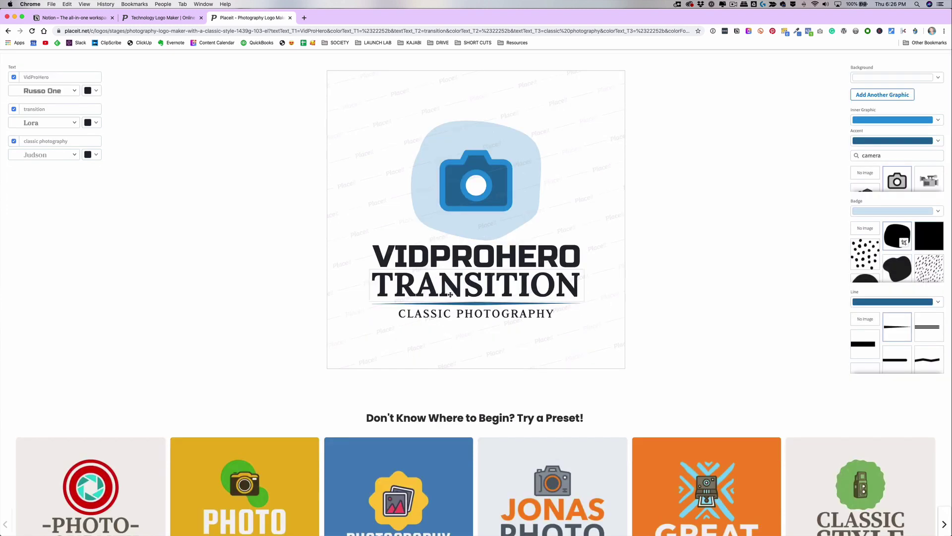
left_click(449, 293)
left_click_drag(593, 311, 543, 312)
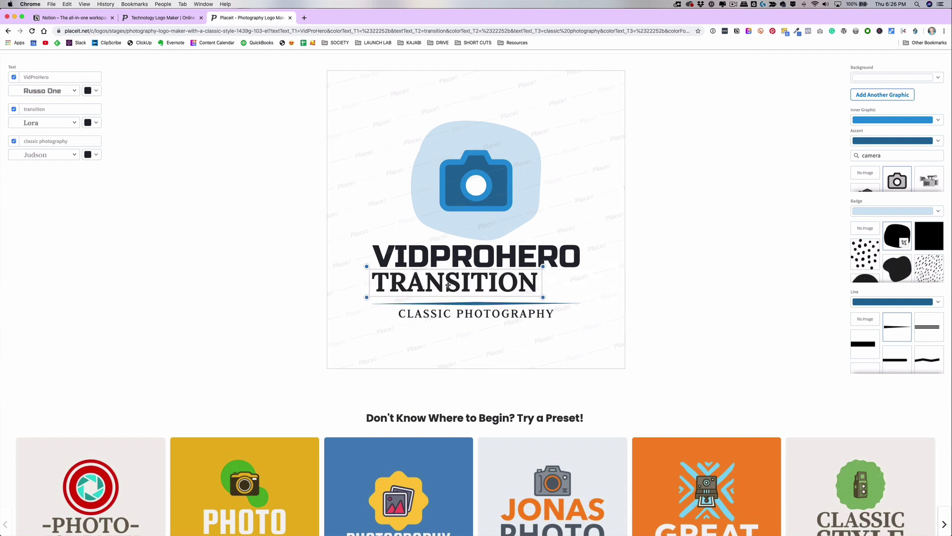
left_click_drag(396, 261, 419, 233)
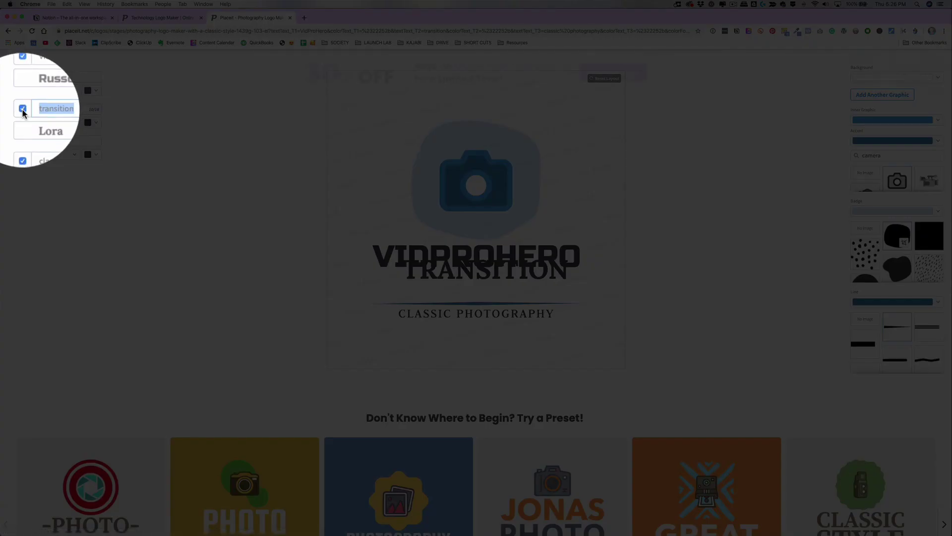
Hide the "transition" and "classic photography" text lines and remove the decorative line under the VidProHero name.
left_click(14, 109)
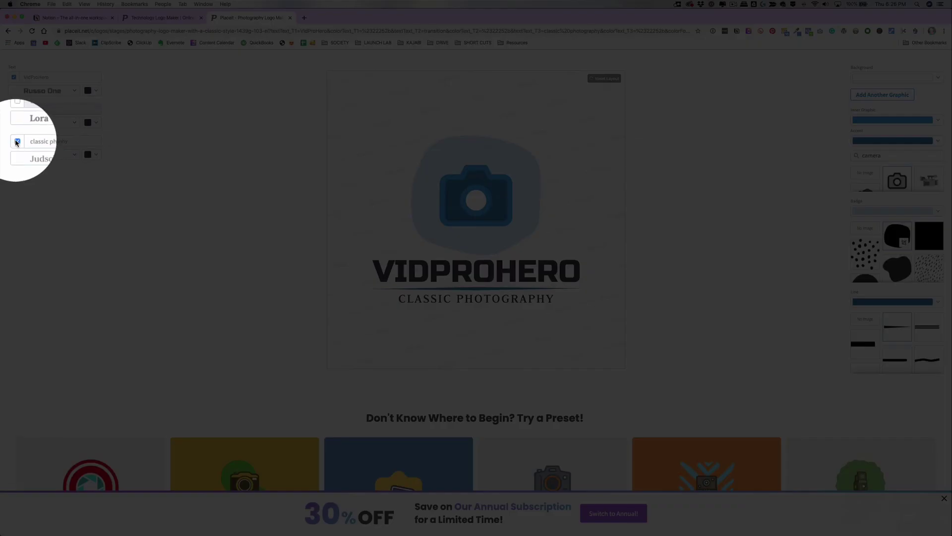
left_click(17, 142)
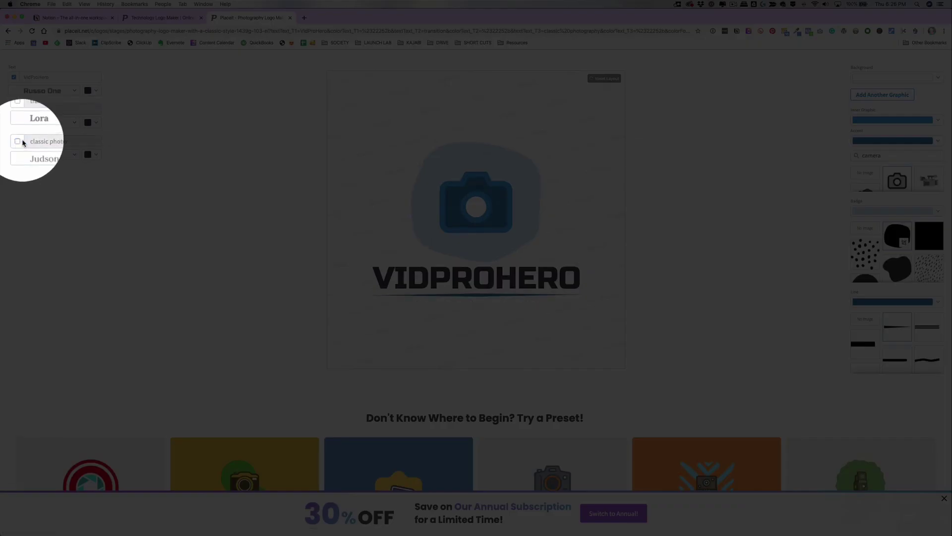
left_click(477, 297)
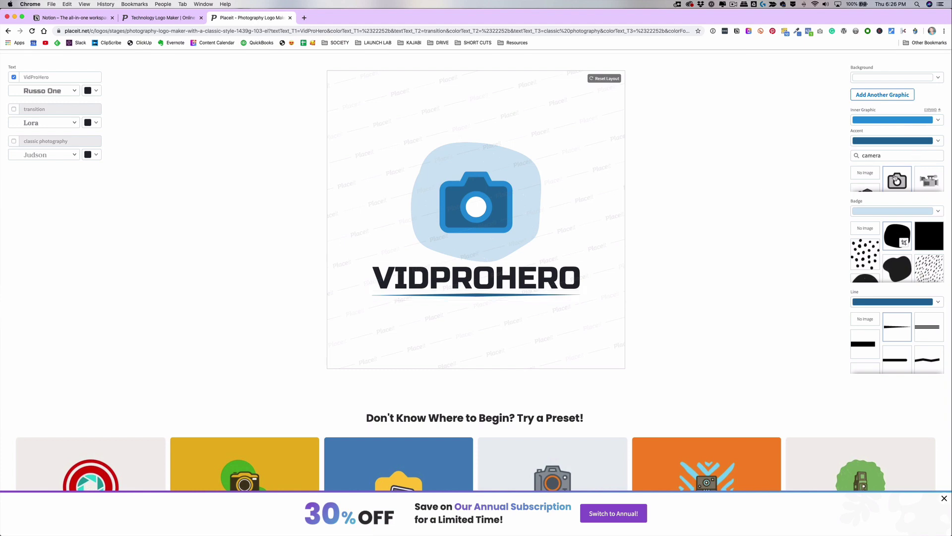
scroll(872, 159, "down", 2)
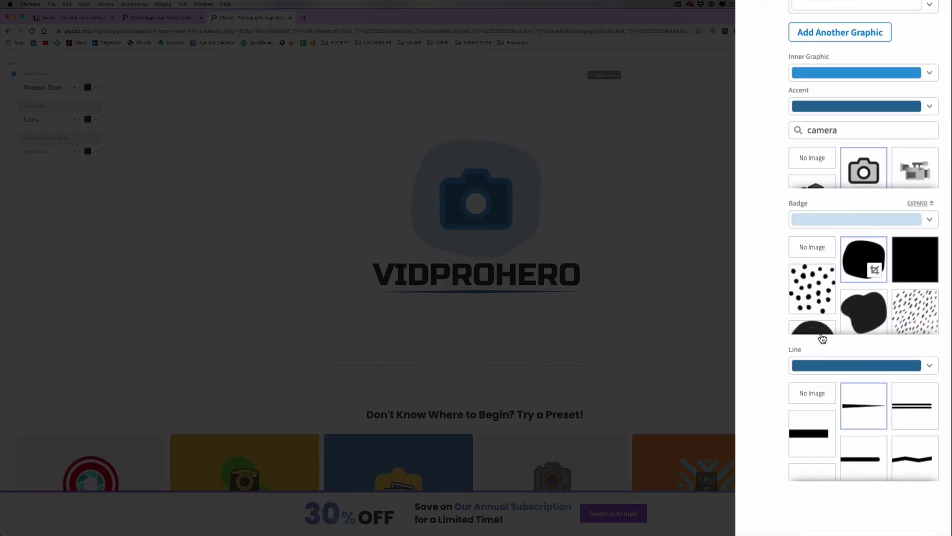
left_click(929, 366)
left_click(731, 342)
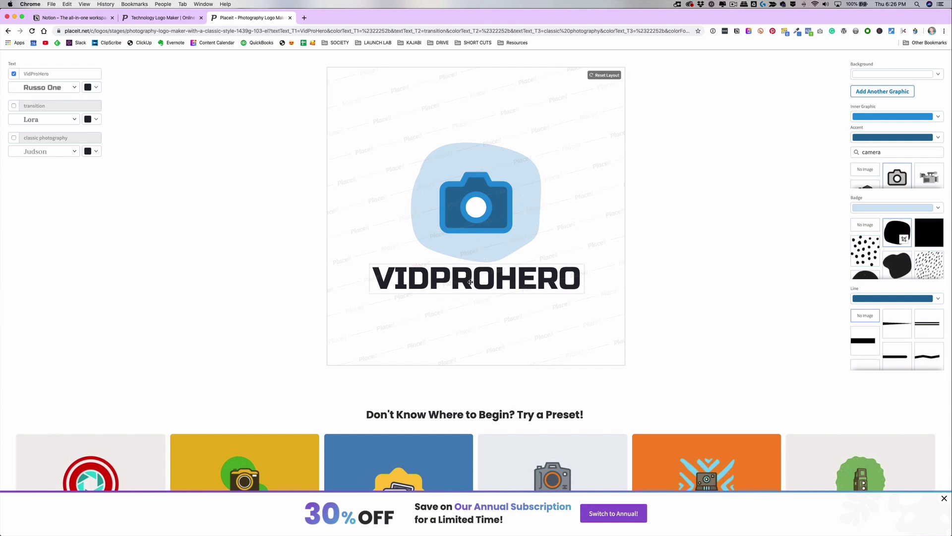
Try the Barbaro font on the VidProHero text and switch it back to Russo One.
left_click(448, 283)
left_click(76, 88)
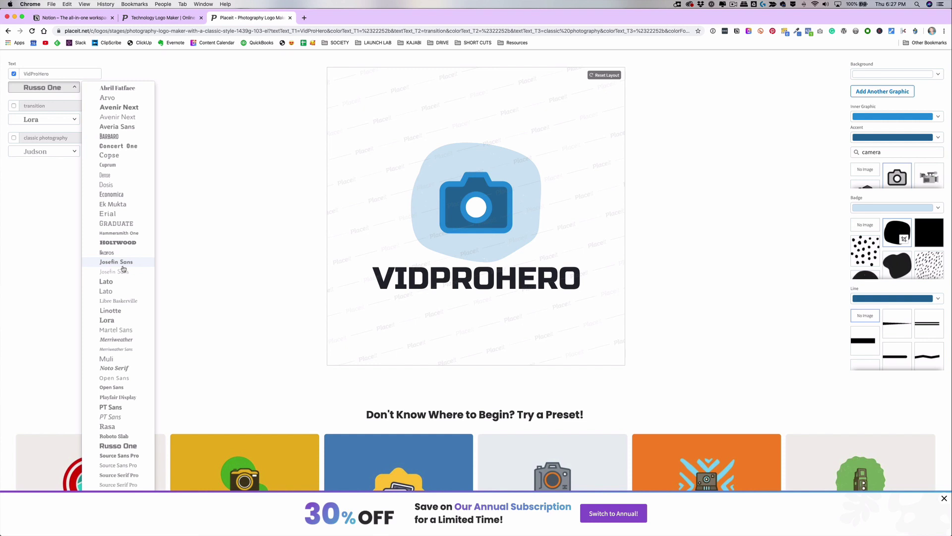
scroll(118, 347, "down", 1)
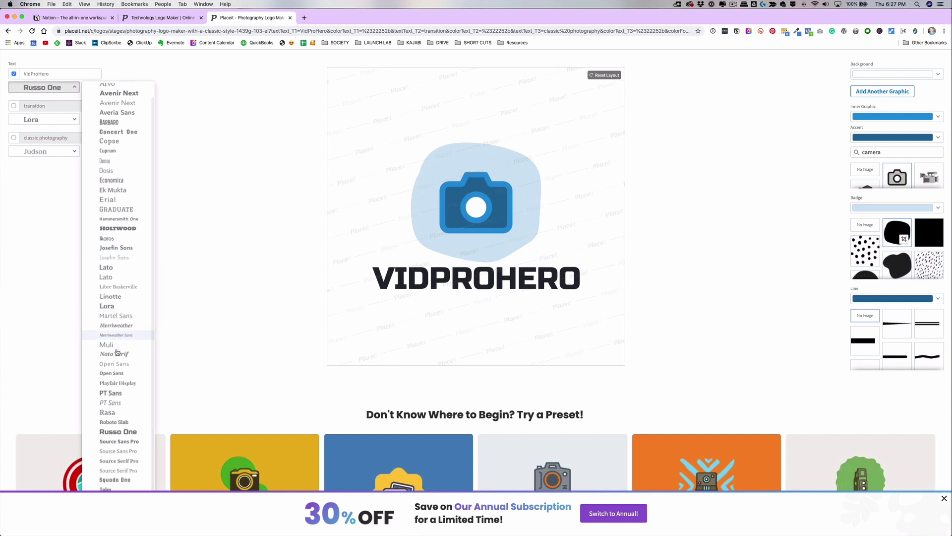
scroll(117, 342, "up", 1)
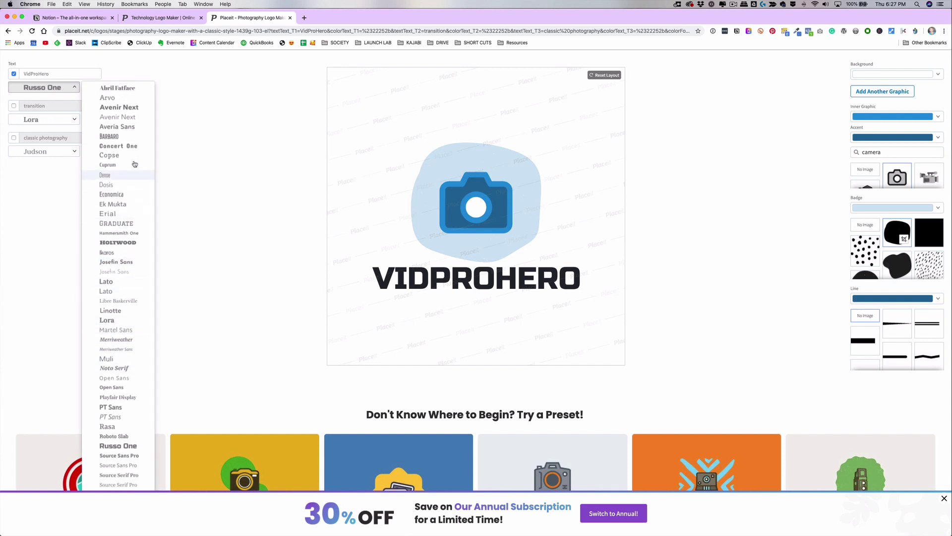
left_click(108, 136)
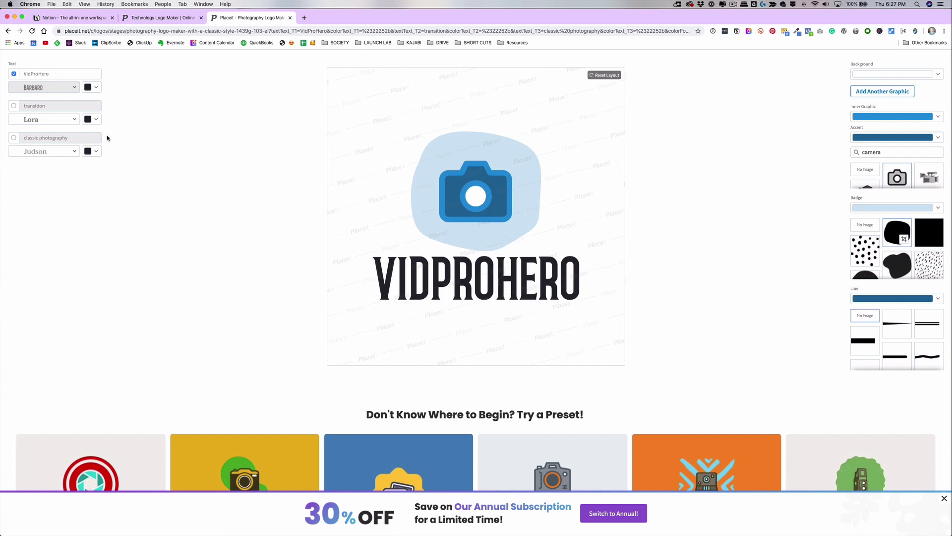
left_click(74, 88)
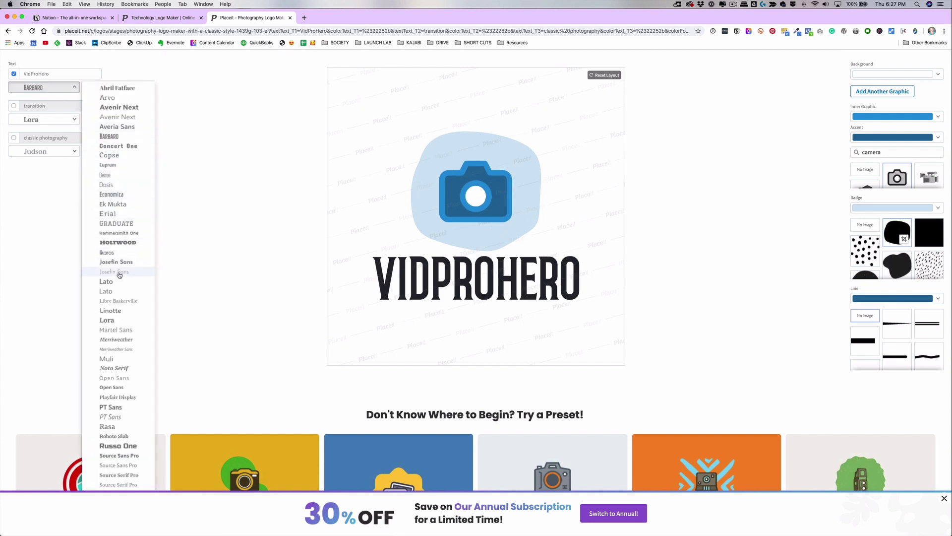
left_click(112, 446)
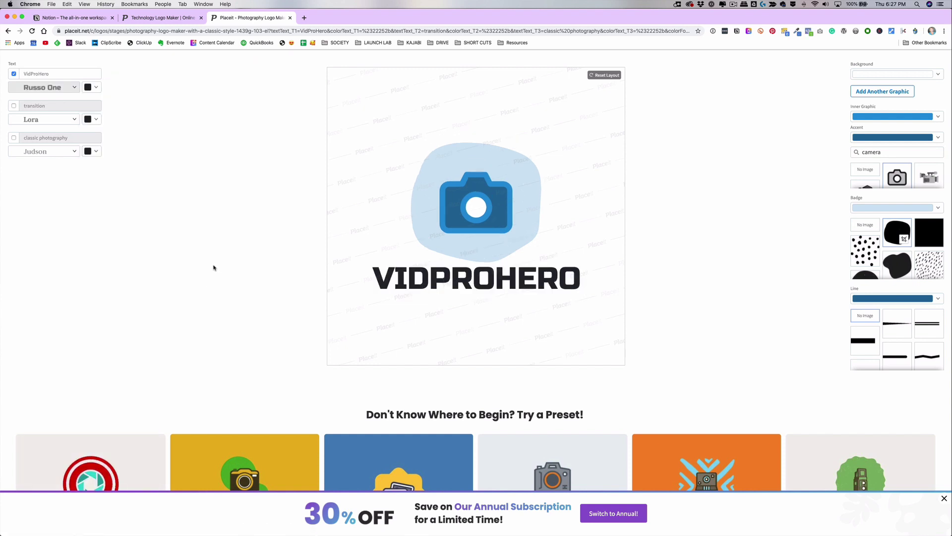
scroll(897, 134, "up", 2)
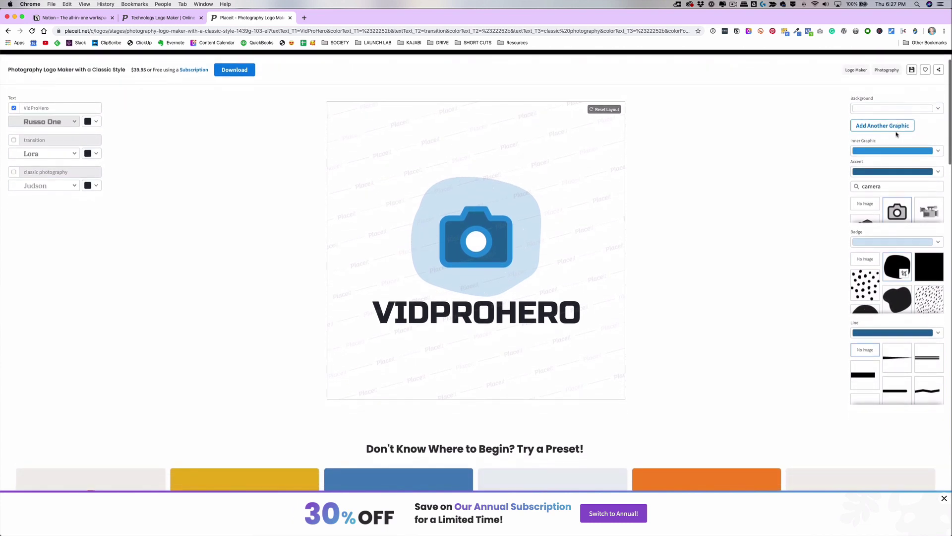
left_click(938, 109)
left_click(939, 108)
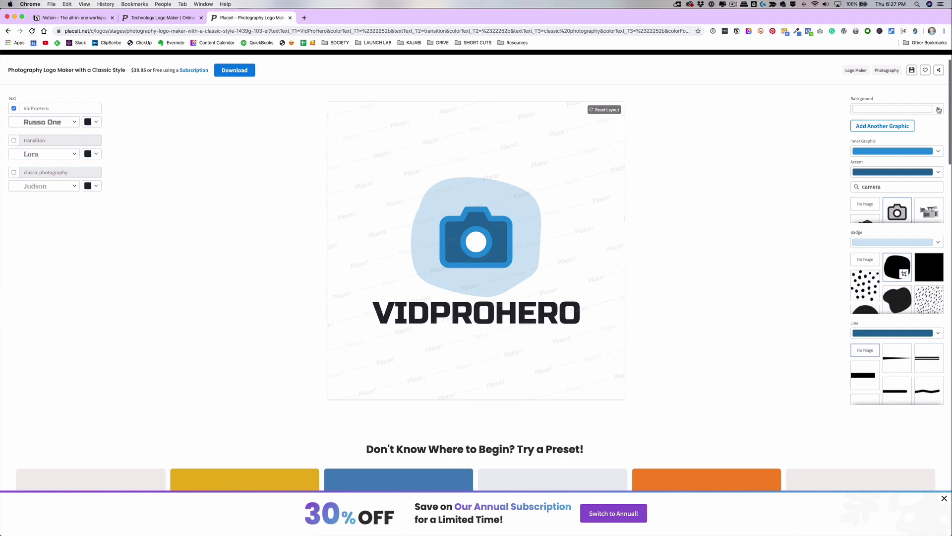
left_click(938, 153)
left_click(939, 151)
Set the camera graphic's accent color to the custom hex value #22252B.
left_click(938, 172)
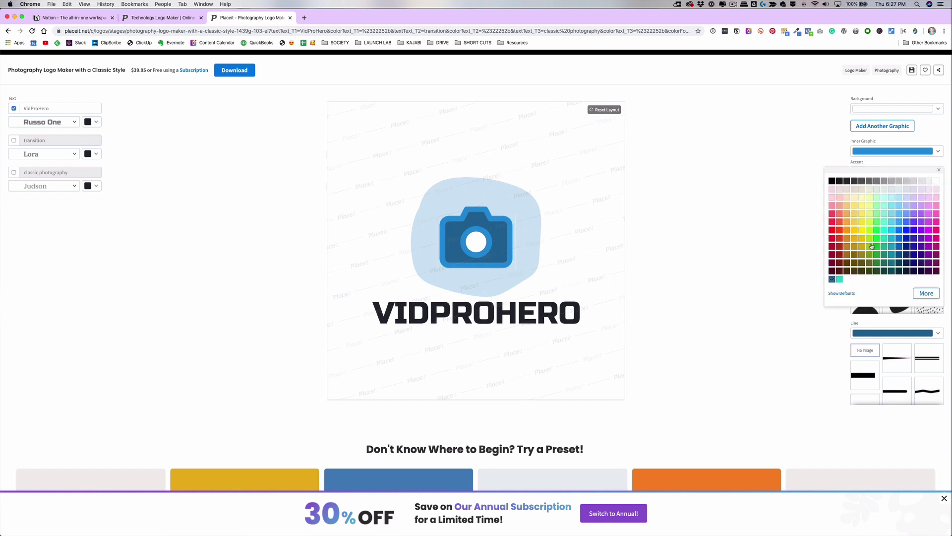
left_click(927, 293)
left_click(874, 351)
key("super+a")
type("#22252B")
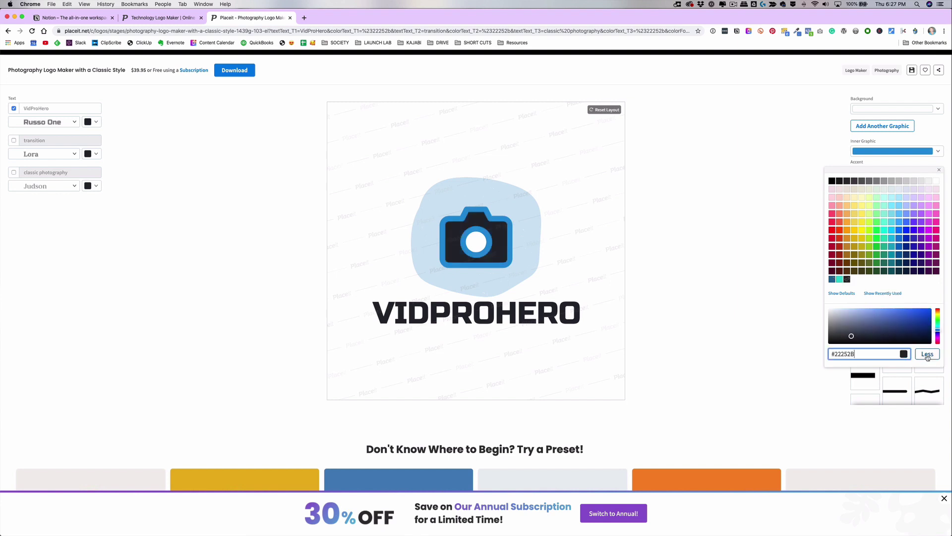
left_click(927, 355)
Try brighter cyan shades for the camera's inner graphic color and settle on a soft light turquoise.
left_click(937, 151)
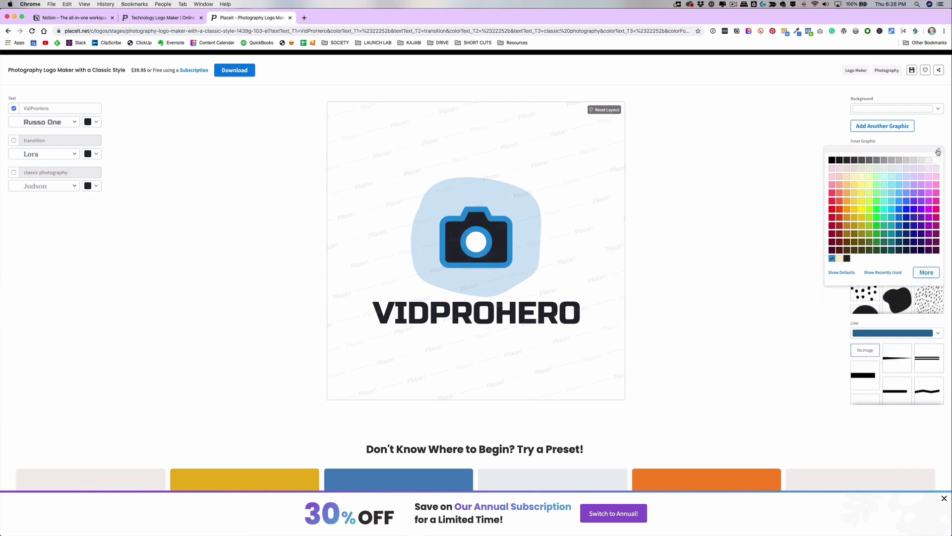
left_click(892, 208)
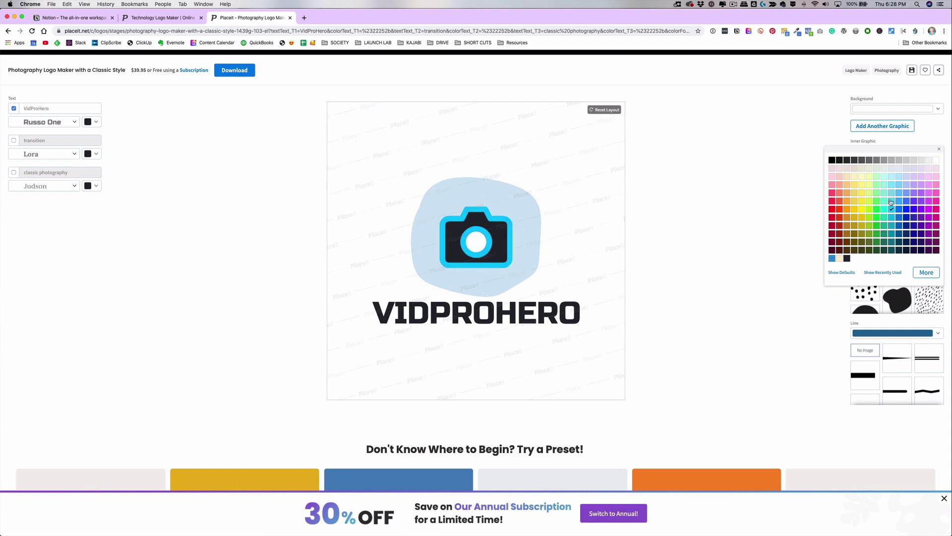
left_click(891, 201)
left_click(891, 193)
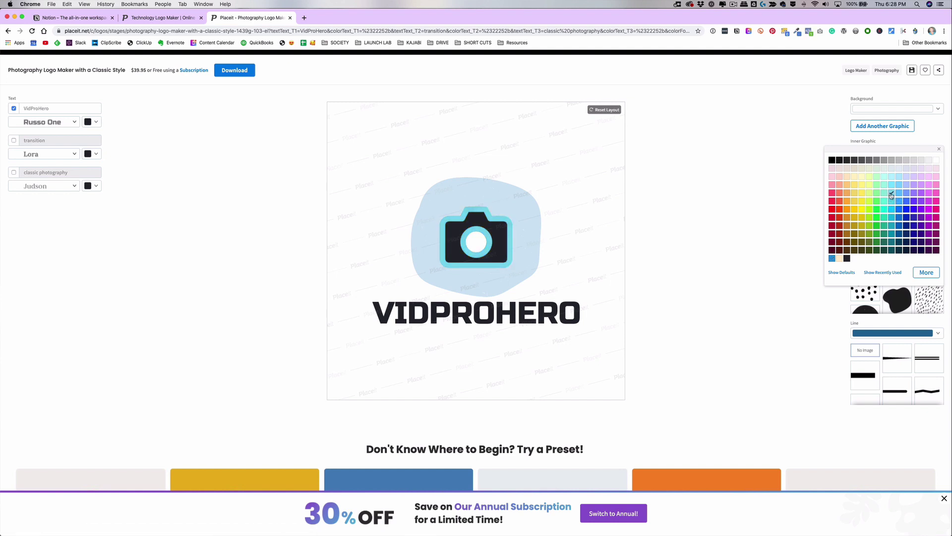
left_click(891, 195)
Change the color of the badge behind the camera to a very light gray.
left_click(938, 243)
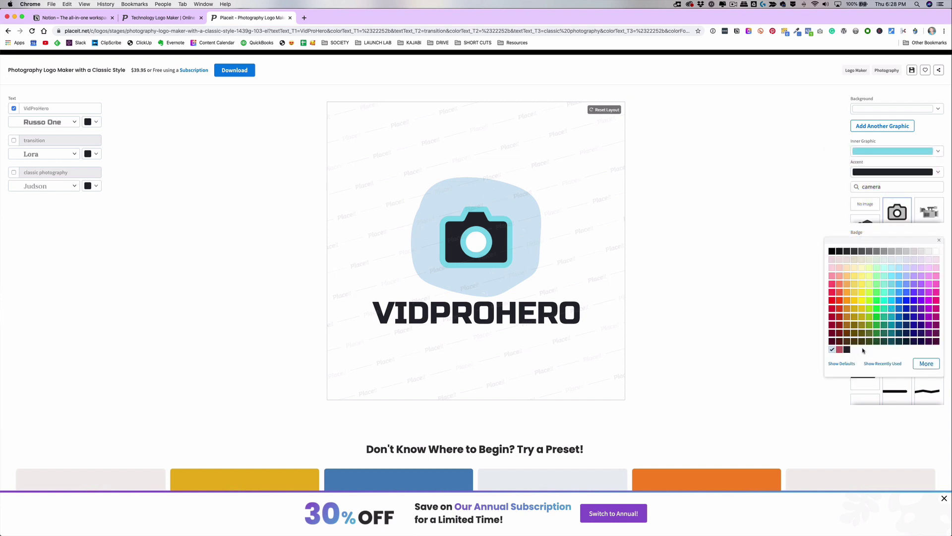
left_click(914, 251)
left_click(927, 252)
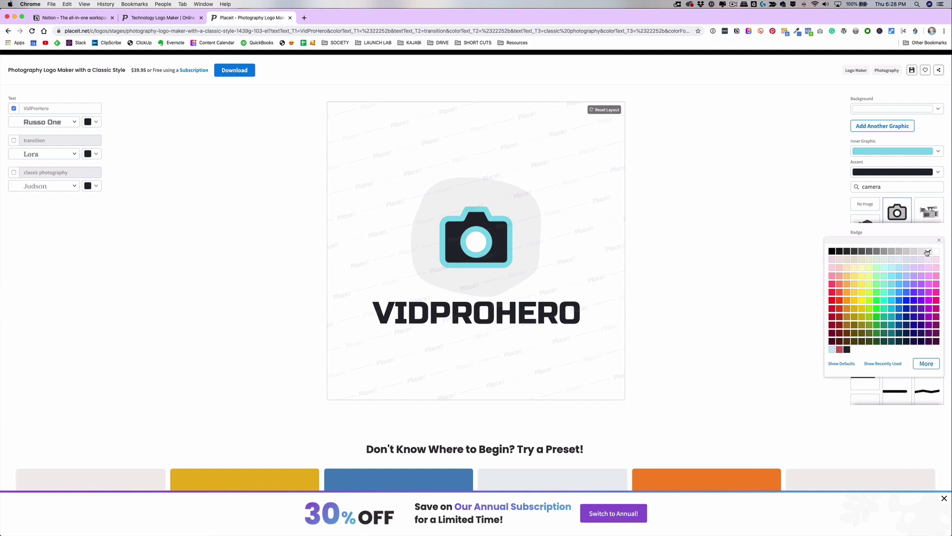
left_click(758, 304)
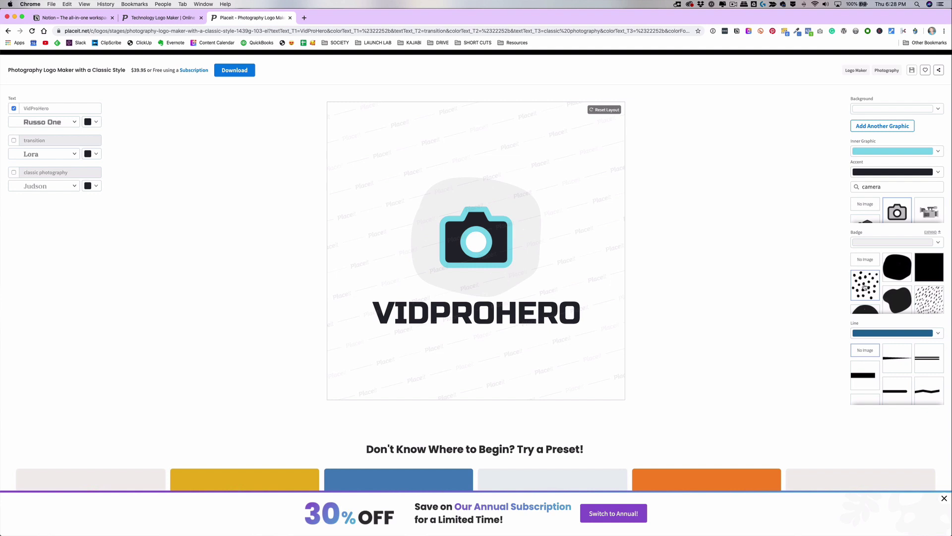
Try dotted, dashed, scribbled and rough circular badge shapes behind the camera and return to the irregular rounded blob.
left_click(865, 287)
left_click(930, 303)
scroll(930, 303, "down", 5)
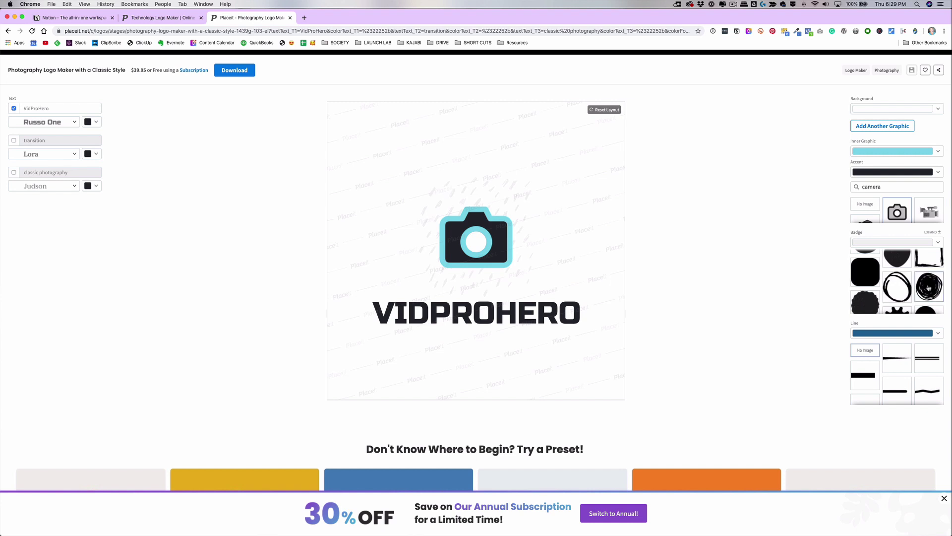
left_click(929, 287)
scroll(923, 291, "down", 5)
scroll(920, 292, "up", 2)
left_click(864, 290)
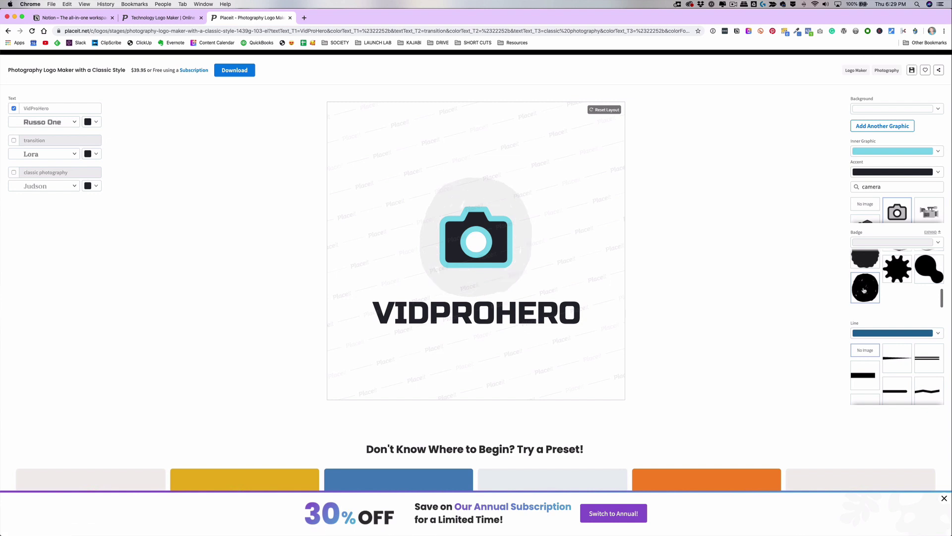
scroll(873, 283, "up", 4)
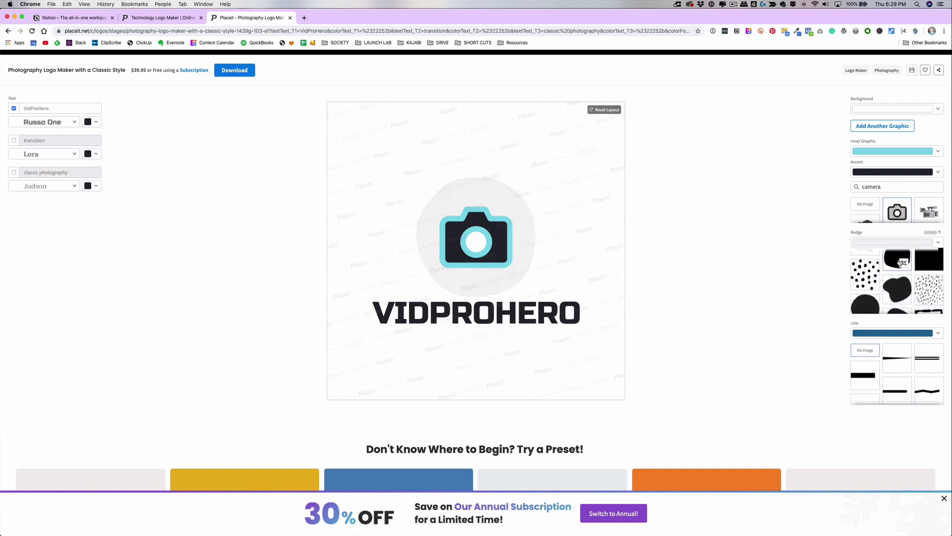
left_click(902, 263)
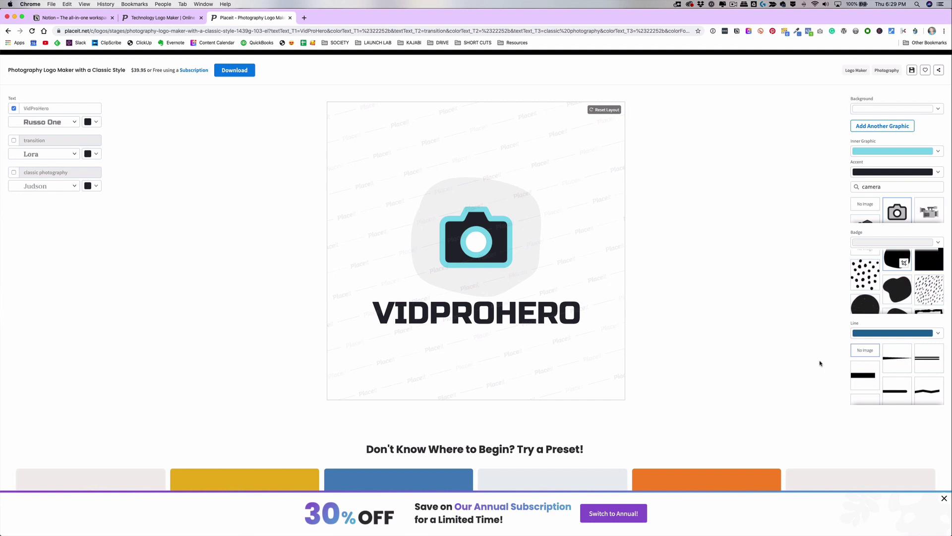
Shrink the VIDPROHERO text to slightly wider than the badge and center it below the badge.
scroll(590, 361, "up", 1)
left_click_drag(590, 361, 540, 338)
mouse_move(582, 359)
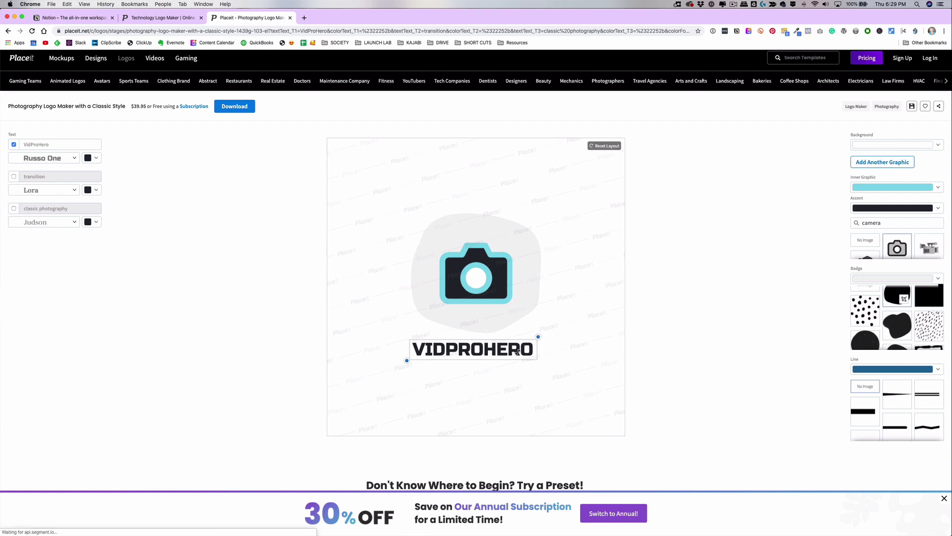
mouse_move(461, 349)
left_mouse_down()
mouse_move(465, 321)
mouse_move(466, 351)
left_mouse_up()
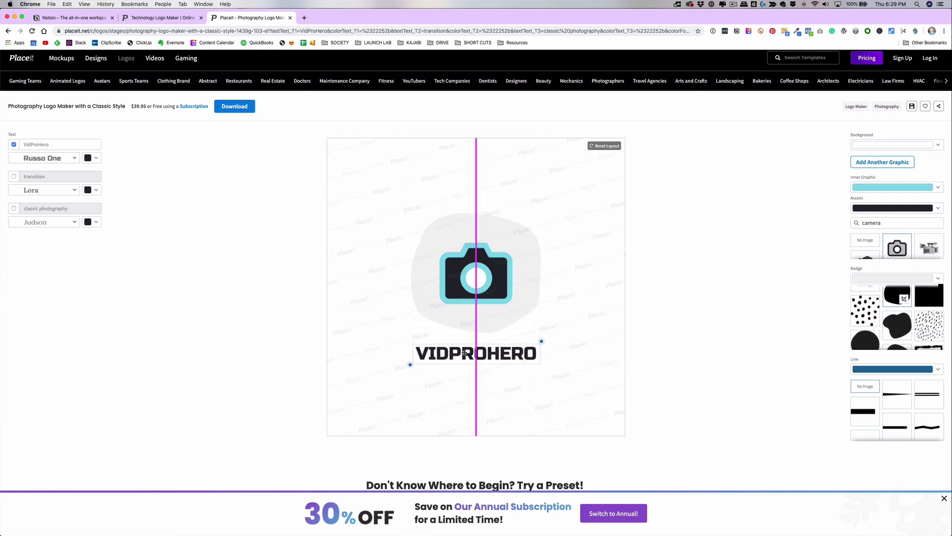
left_click(538, 382)
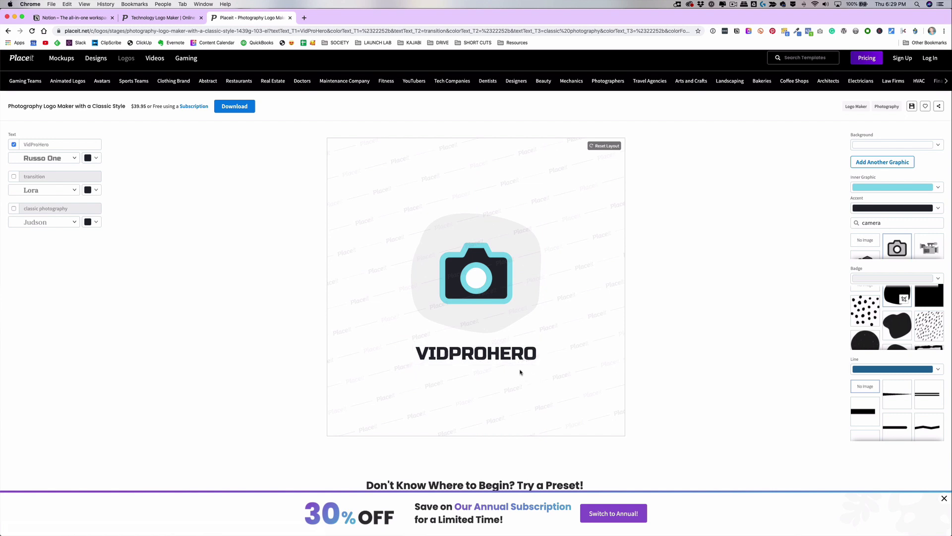
left_click_drag(540, 340, 496, 368)
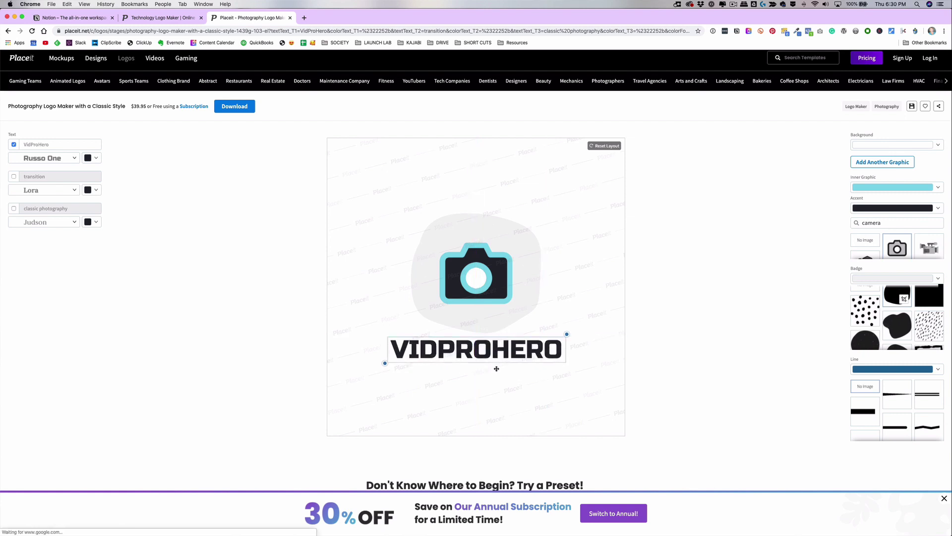
left_click(528, 389)
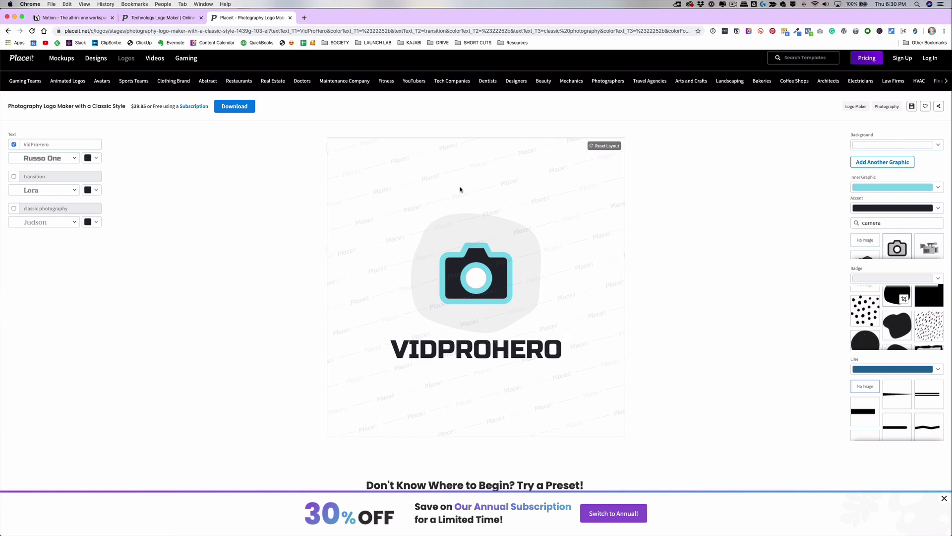
Log in to the Placeit account and dismiss the annual subscription offer banner.
left_click(930, 59)
left_click(491, 113)
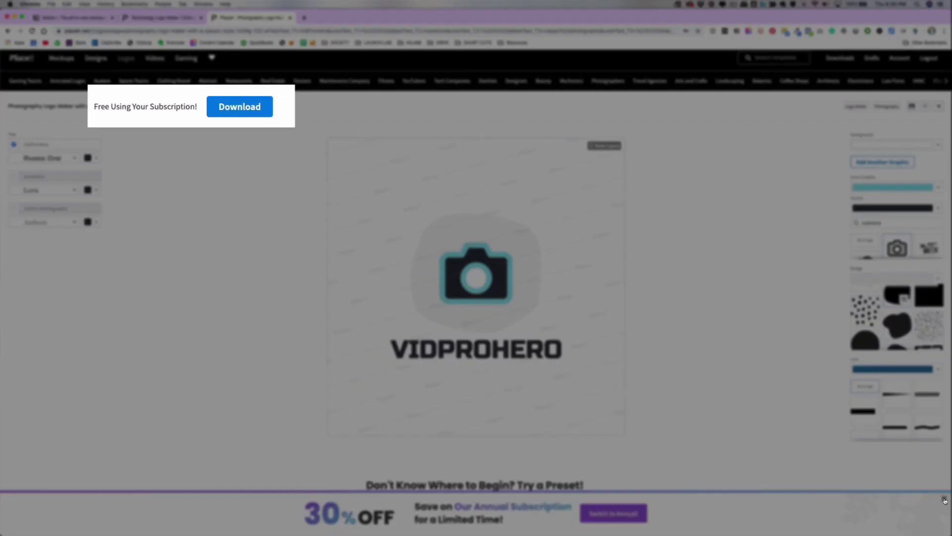
left_click(944, 498)
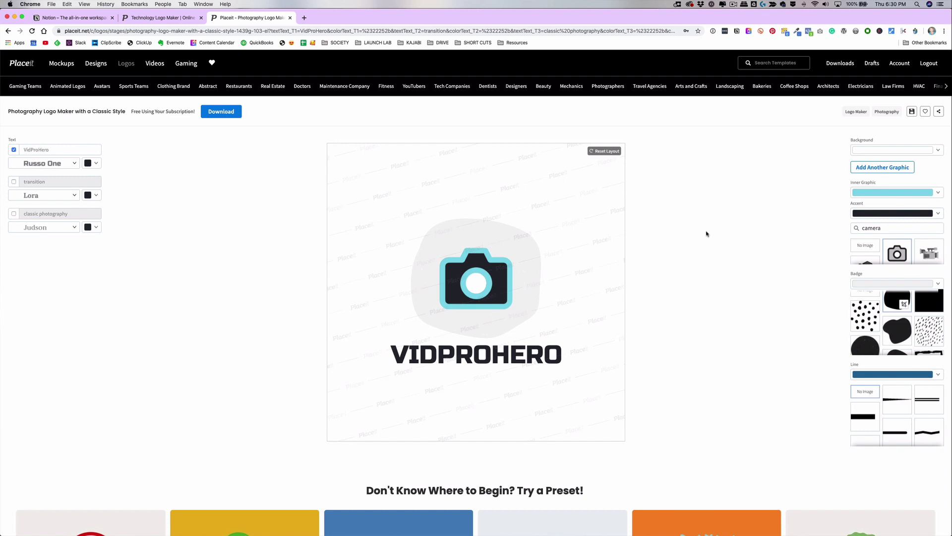
Download the logo as a high-resolution PNG, view the file in Preview and return to Placeit in Chrome.
left_click(219, 114)
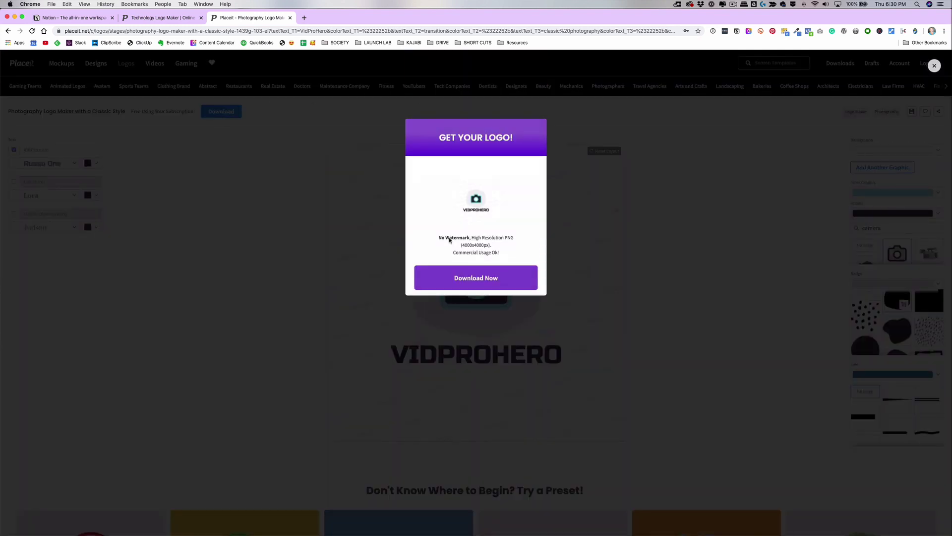
left_click(477, 279)
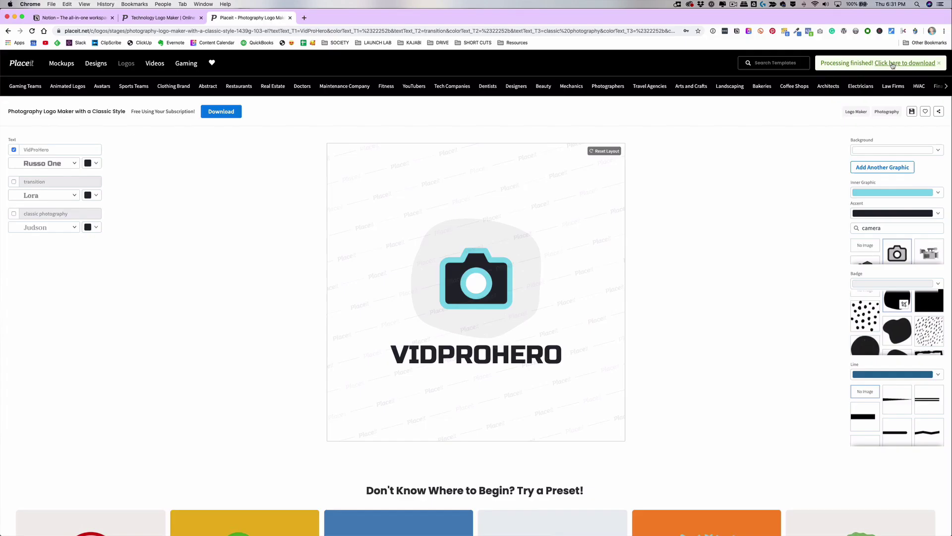
left_click(893, 65)
left_click_drag(194, 21, 422, 20)
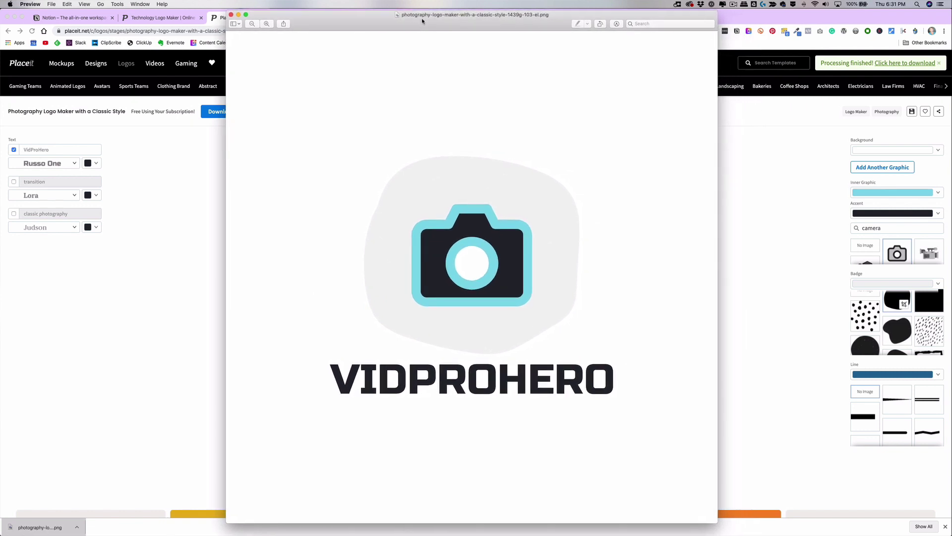
left_click(172, 290)
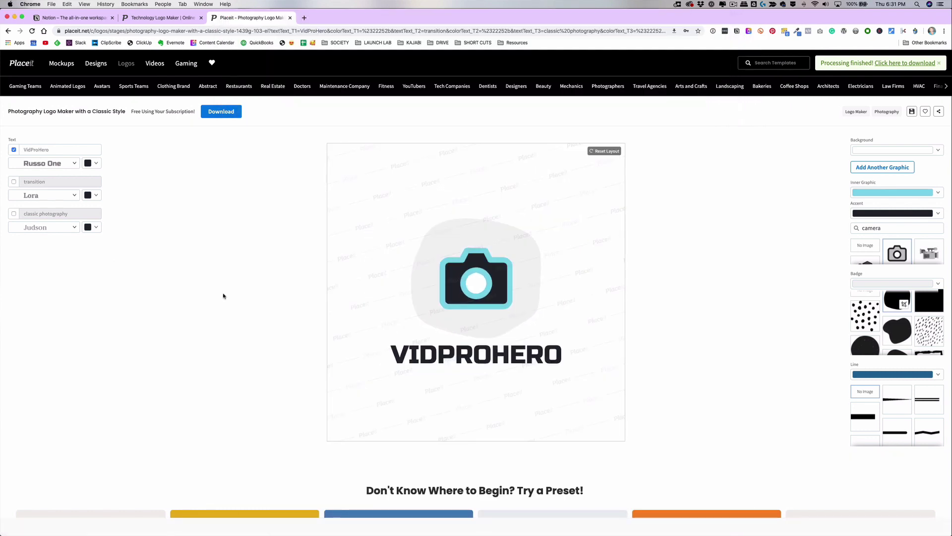
Make the logo's background transparent and compare the design with the downloaded image in Preview.
left_click(939, 151)
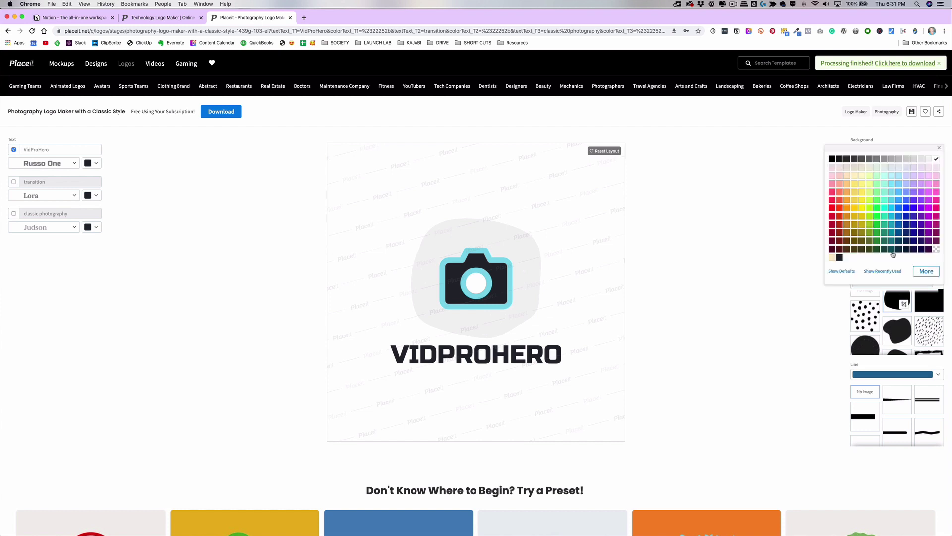
left_click(937, 250)
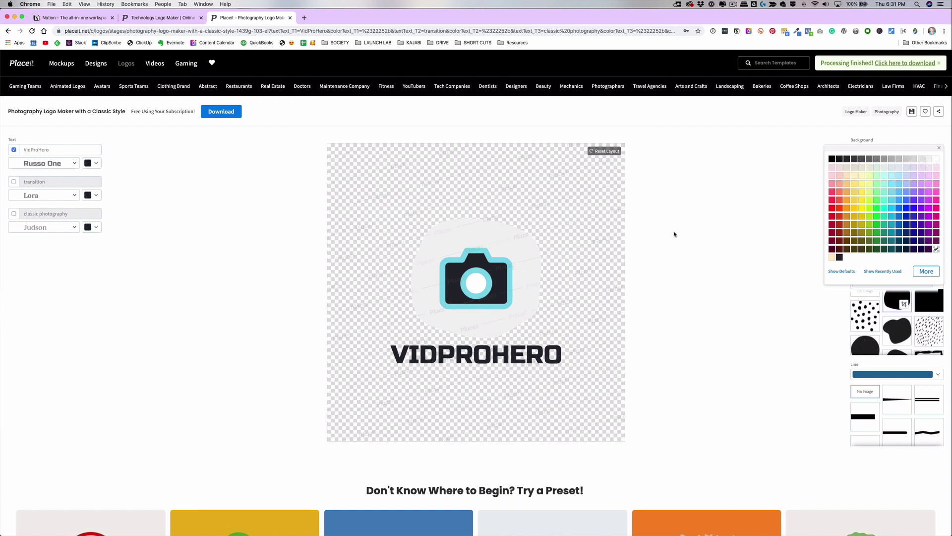
key("super+Tab")
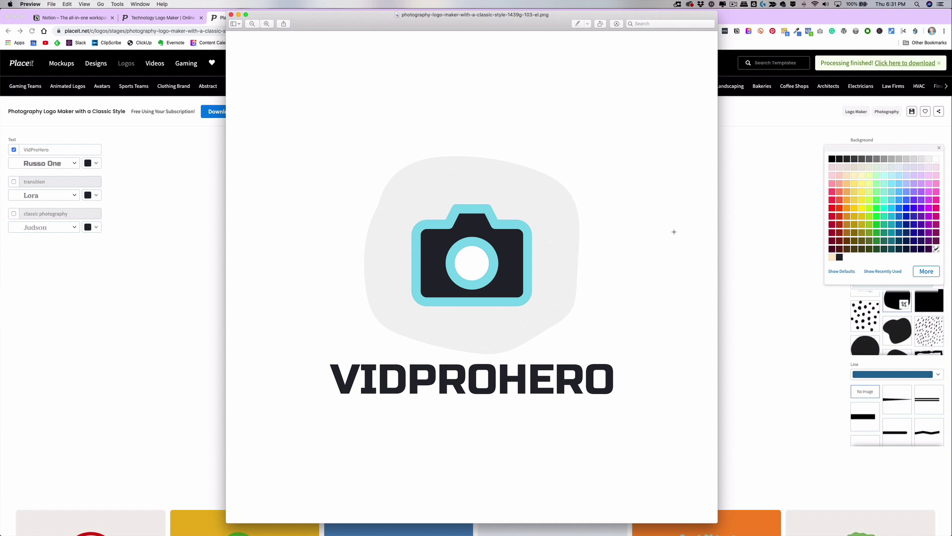
key("super+Tab")
key("super+Tab")
key("super+Tab")
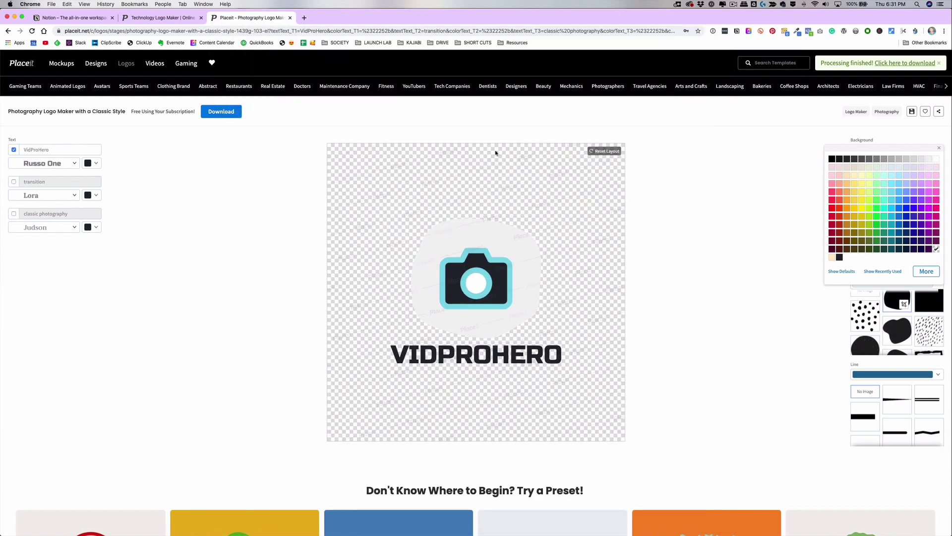
Keep the transparent background selected and download this version of the logo as a high-resolution PNG.
left_click(937, 249)
left_click(893, 151)
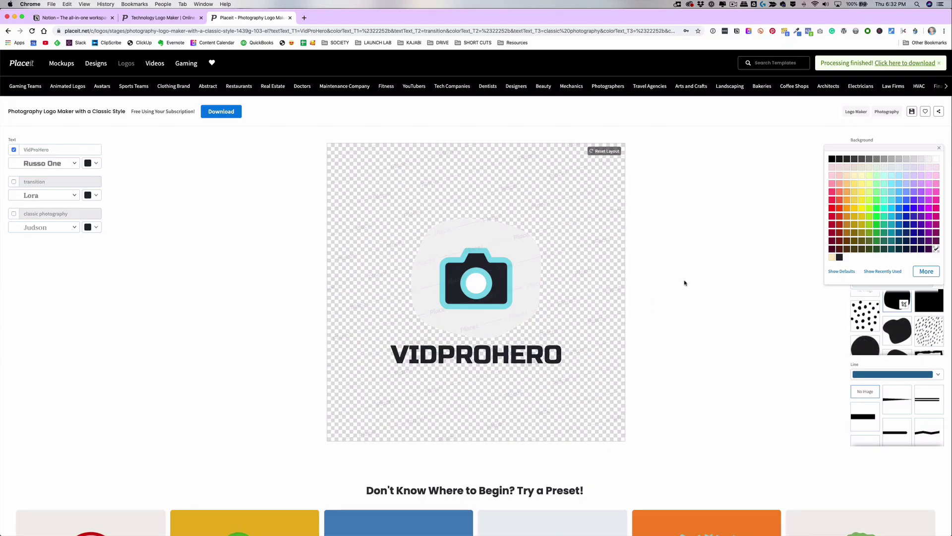
left_click(695, 276)
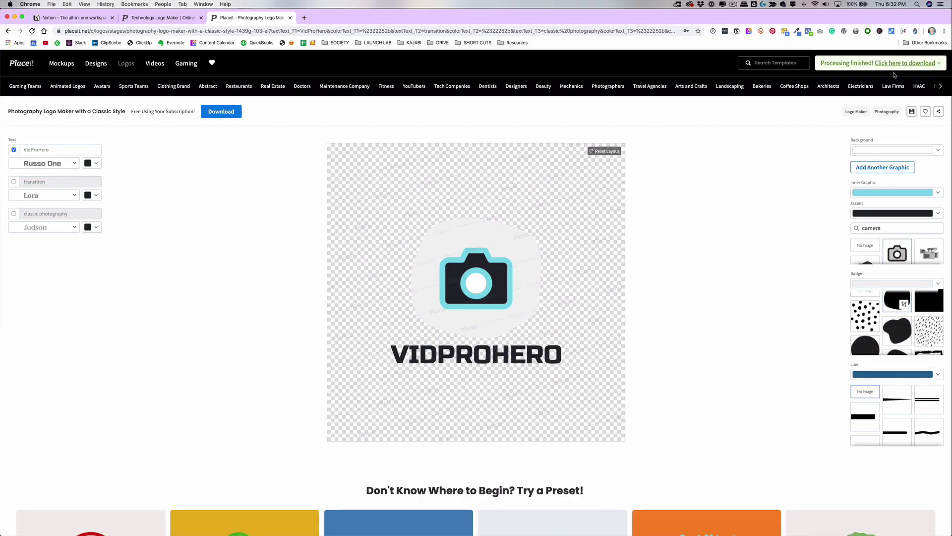
left_click(213, 114)
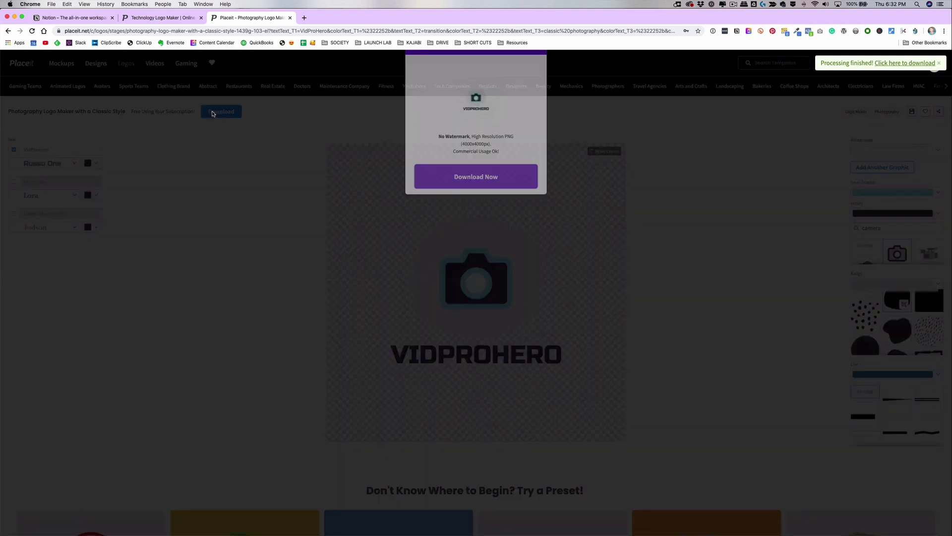
left_click(474, 278)
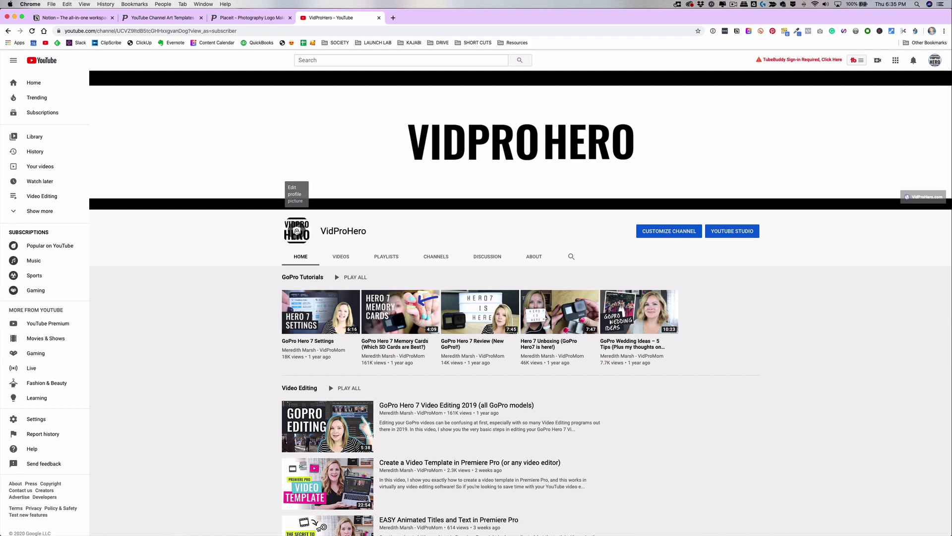
Upload photography-logo-maker-with-a-classic-style-1439g-103-el (1).png from Downloads as the VidProHero YouTube channel's new profile picture.
left_click(297, 230)
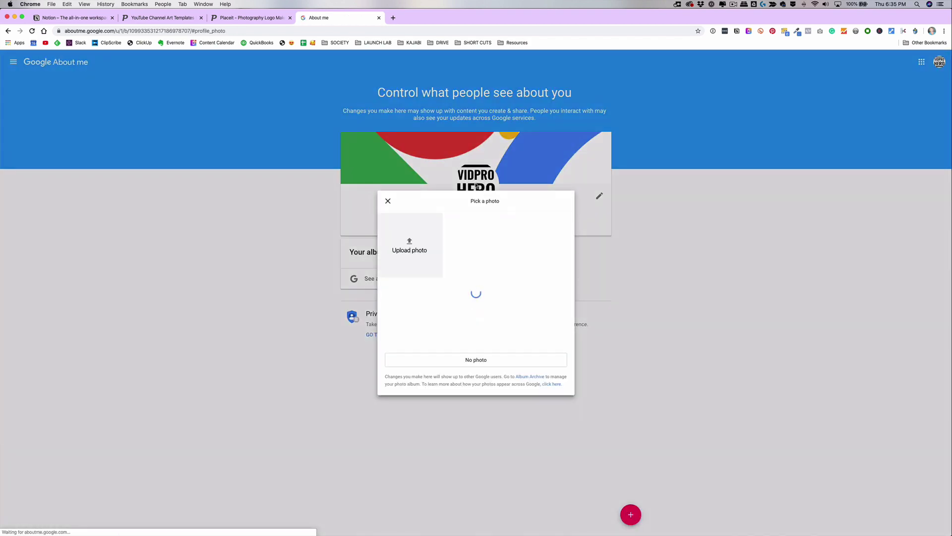
left_click(409, 245)
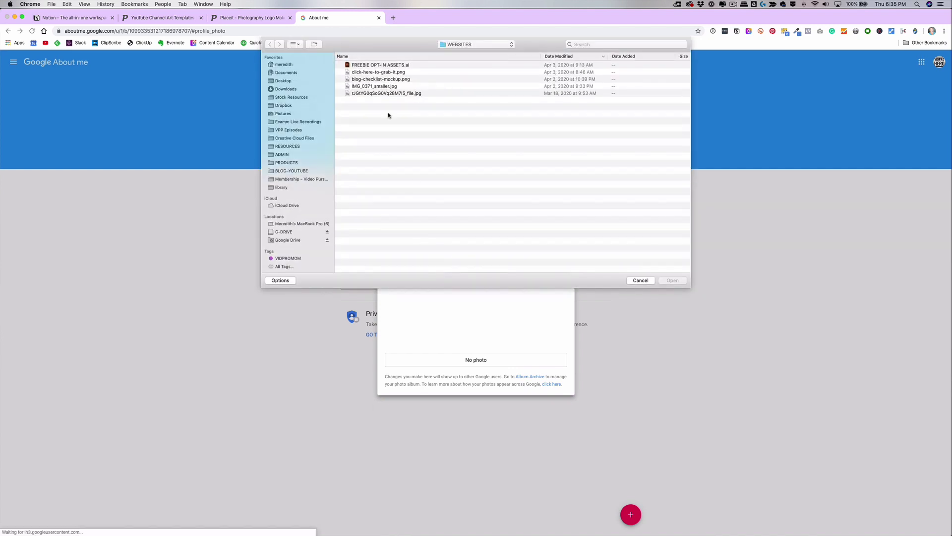
left_click(287, 89)
double_click(368, 67)
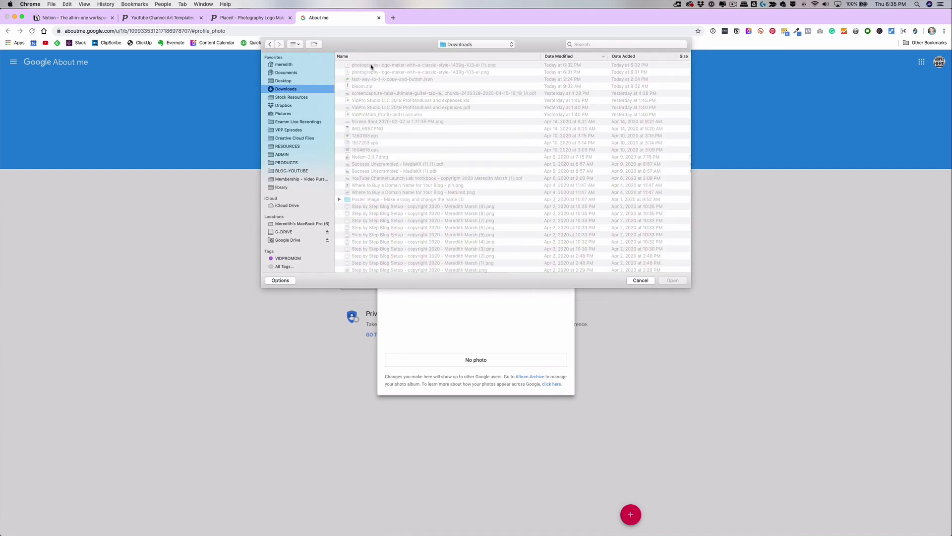
Crop the profile picture to a square centered on the camera, leaving out the VIDPROHERO text, and apply it.
left_click_drag(375, 197, 429, 239)
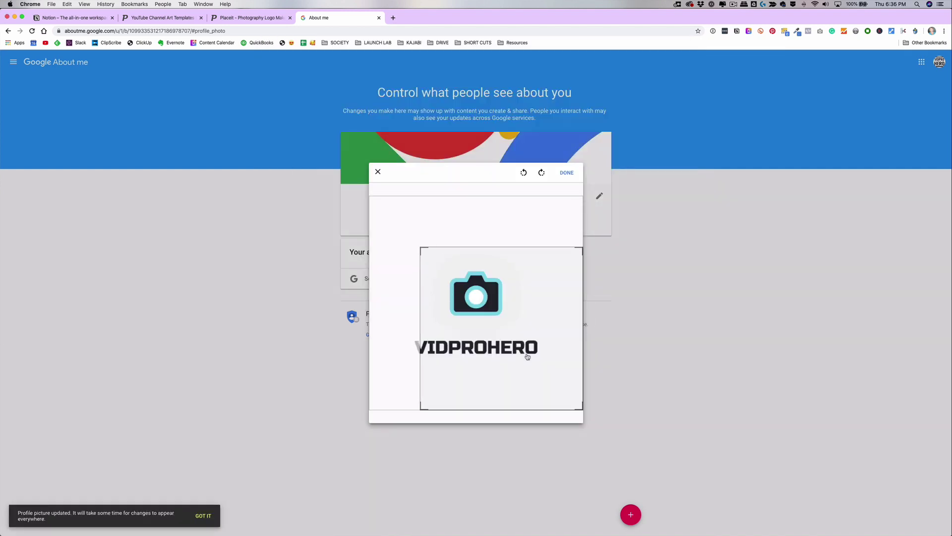
left_click_drag(579, 408, 529, 351)
left_click_drag(489, 316, 491, 301)
left_click_drag(527, 233, 511, 256)
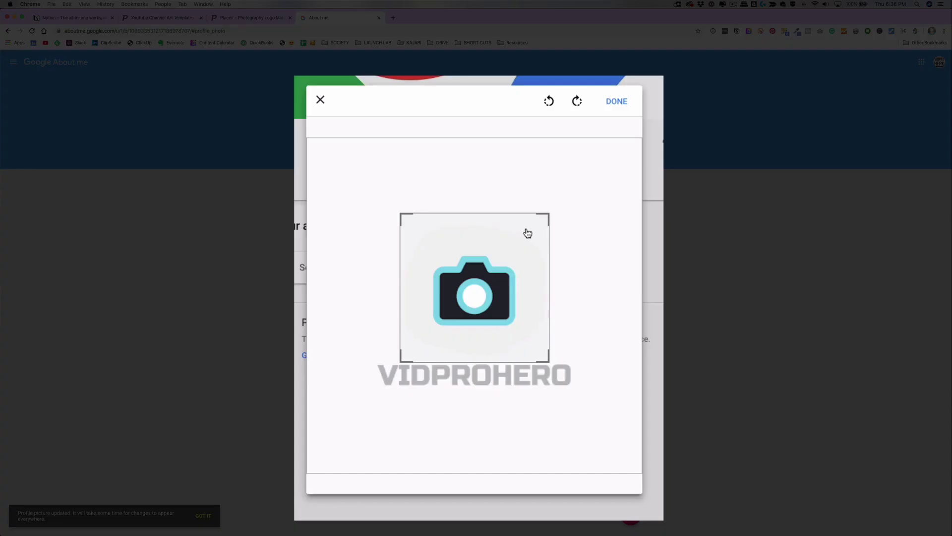
left_click_drag(527, 233, 527, 231)
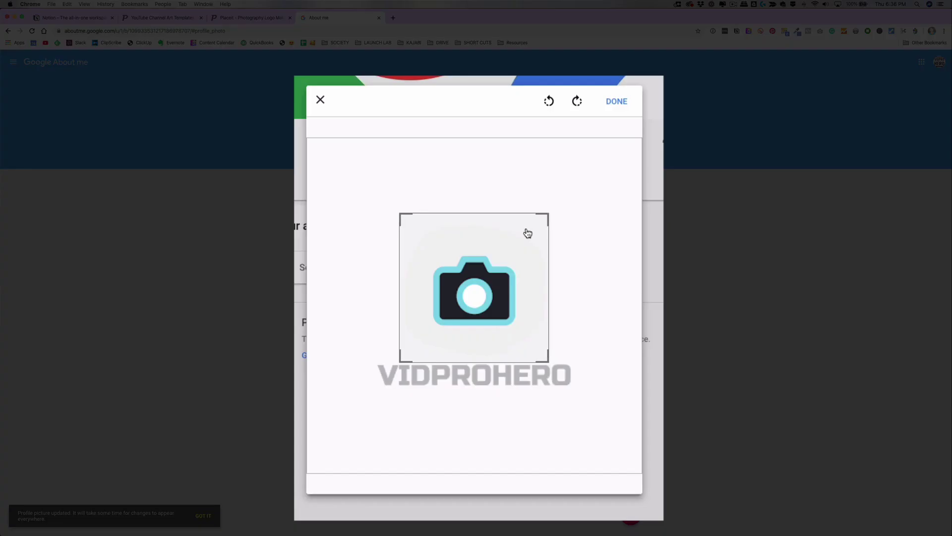
left_click(620, 101)
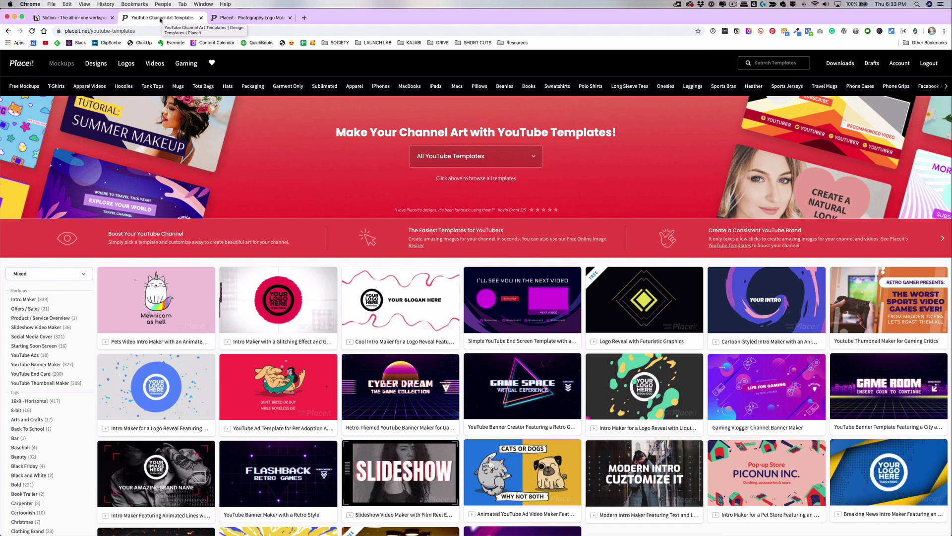
Filter Placeit's YouTube templates to banners and browse the available designs.
mouse_move(94, 67)
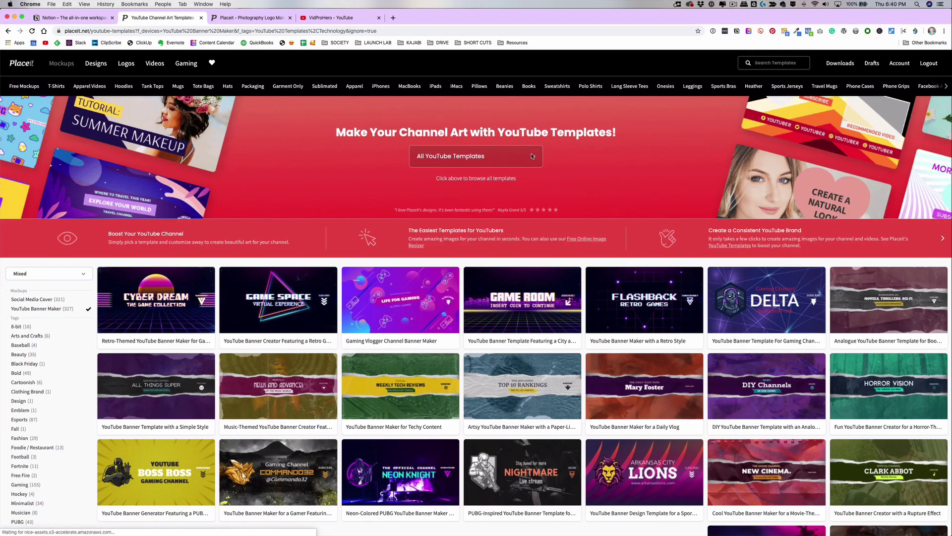
left_click(531, 156)
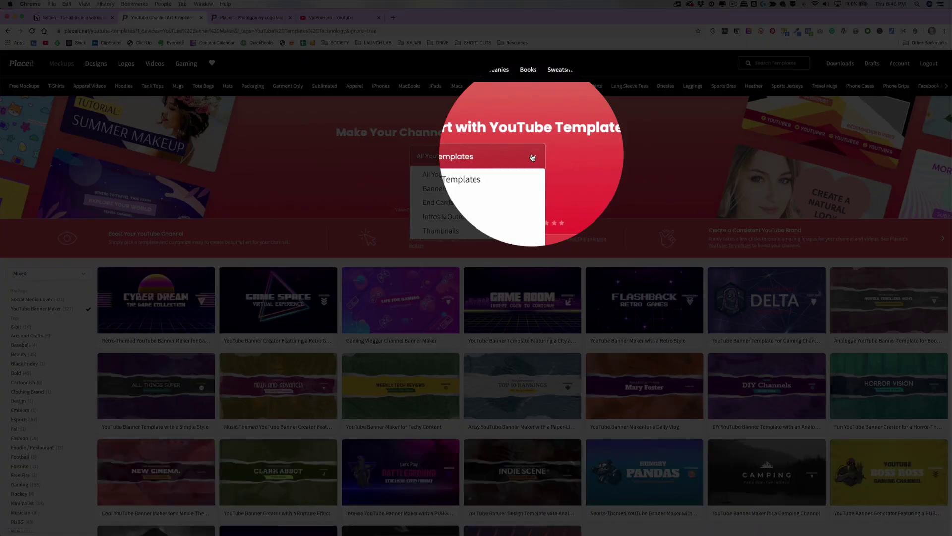
left_click(434, 189)
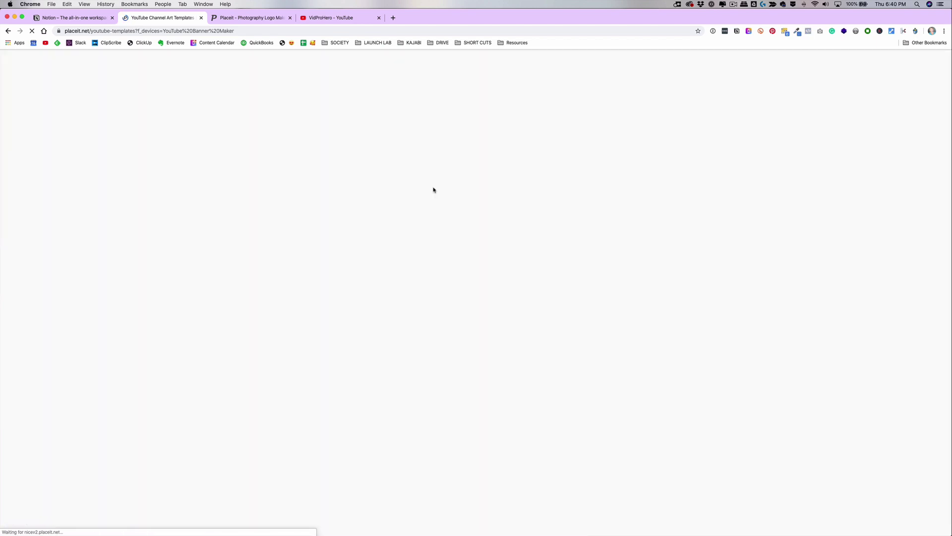
scroll(187, 372, "down", 2)
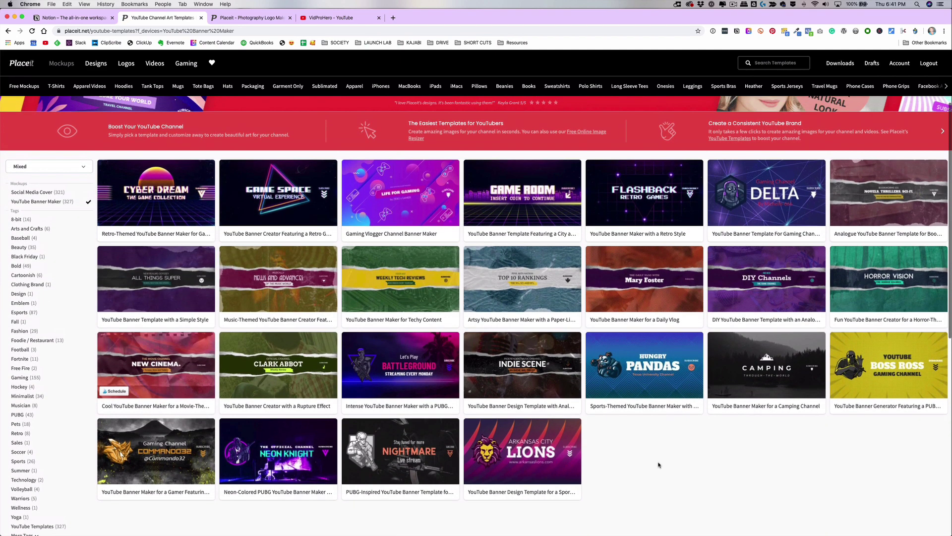
mouse_move(115, 395)
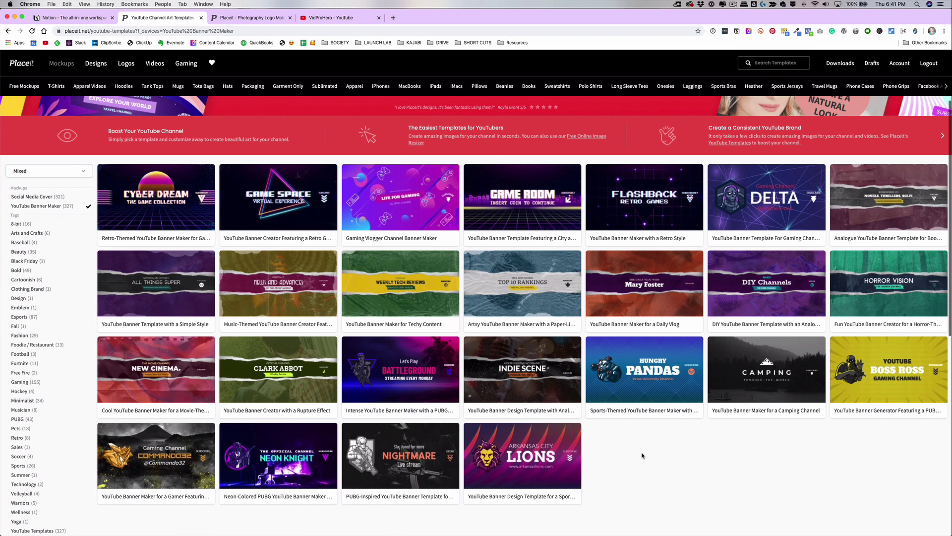
Open the yellow Boss Ross gaming channel banner template and remove its armed character graphic.
scroll(642, 456, "up", 3)
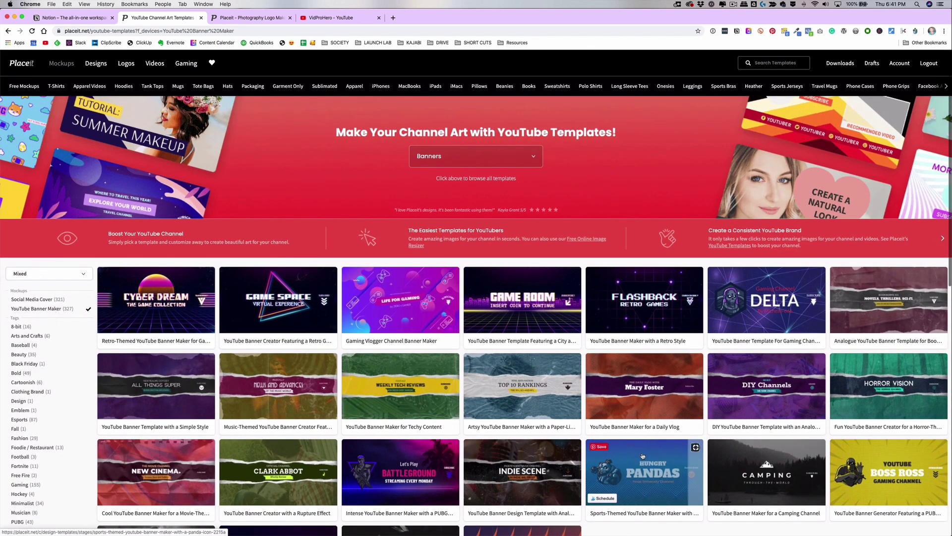
scroll(642, 455, "down", 2)
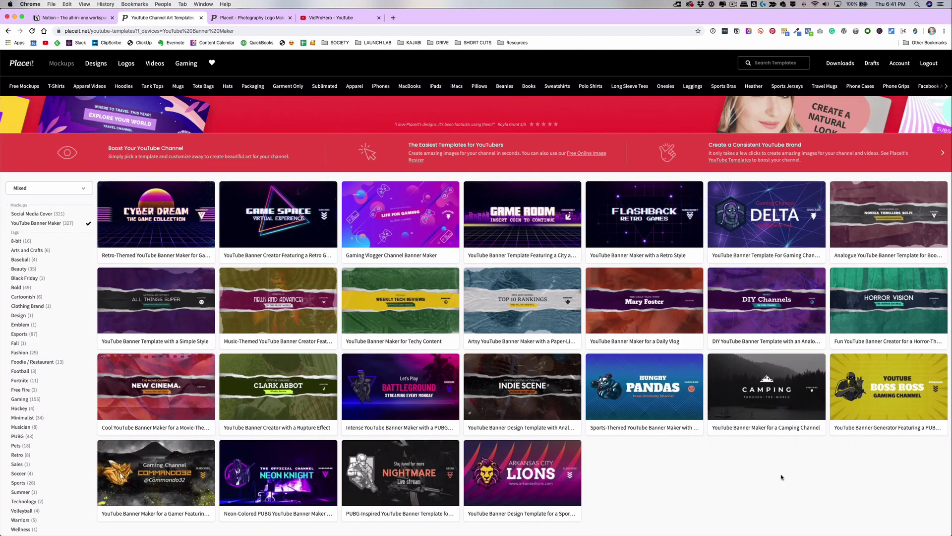
left_click(893, 389)
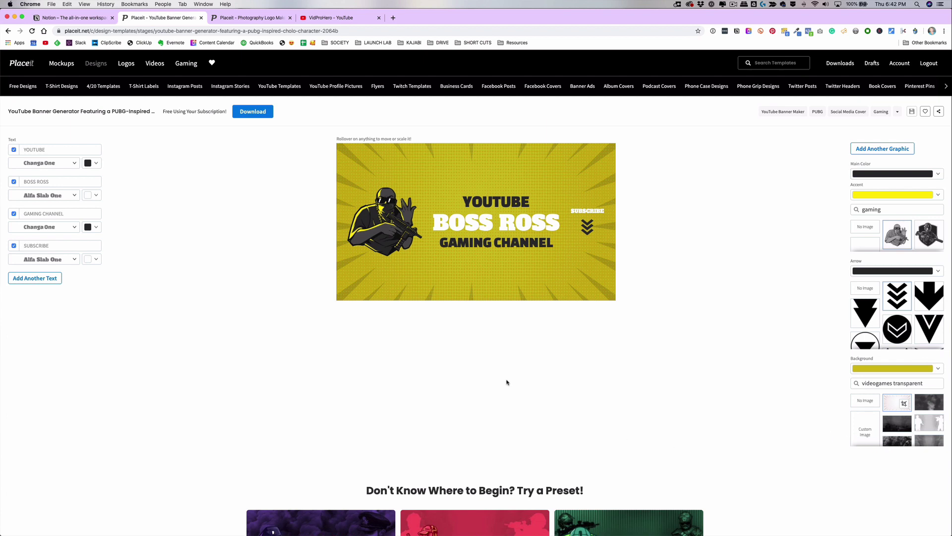
left_click(389, 226)
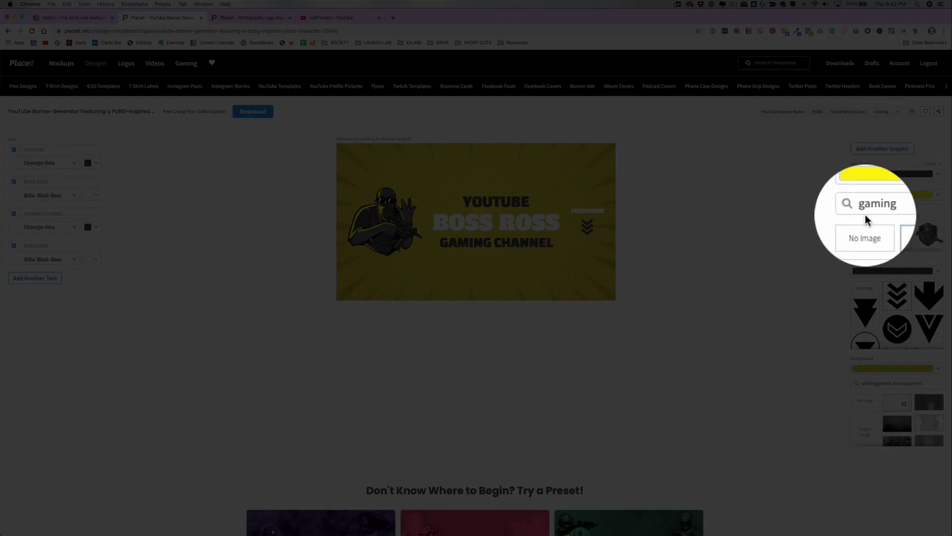
left_click(866, 227)
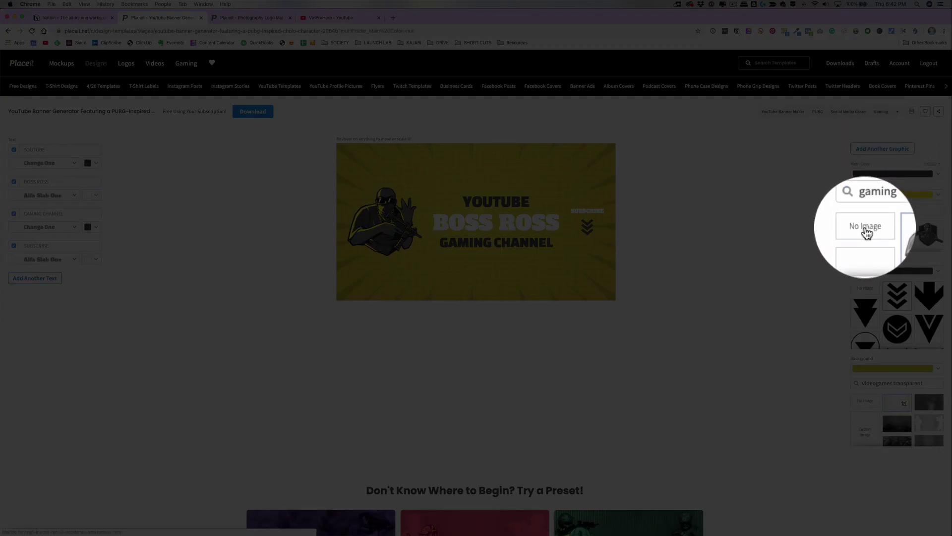
Add another graphic to the banner using the uploaded VIDPROHERO logo image, enlarged within the crop to reduce its empty margins.
left_click(882, 150)
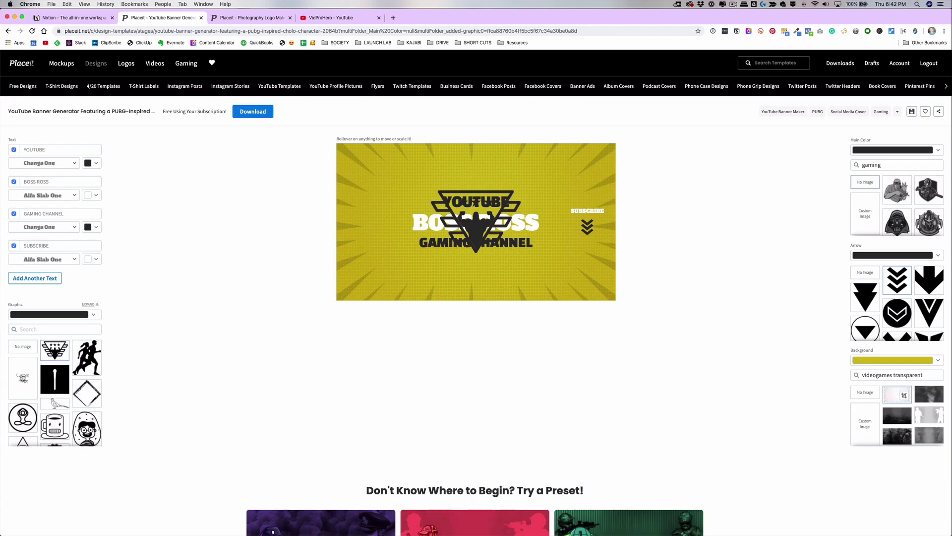
left_click(23, 380)
double_click(444, 65)
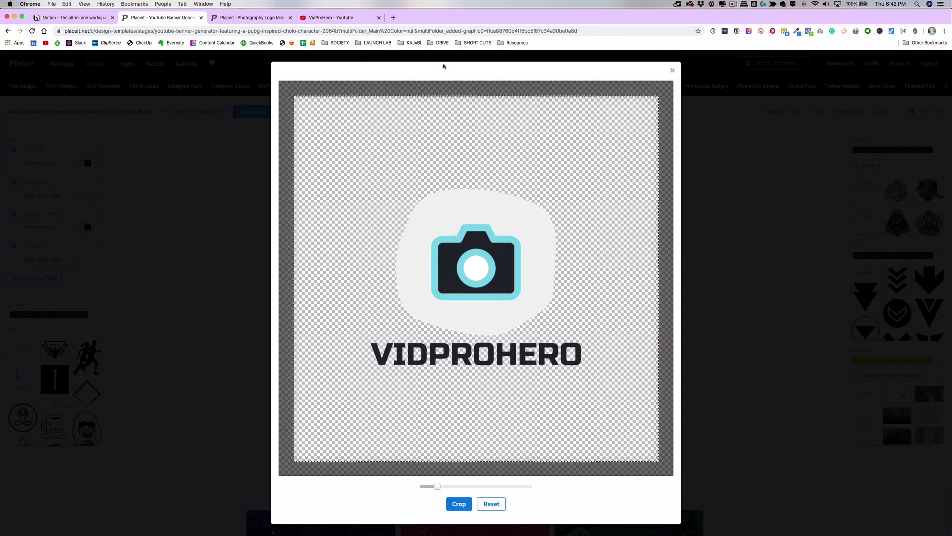
left_click(452, 486)
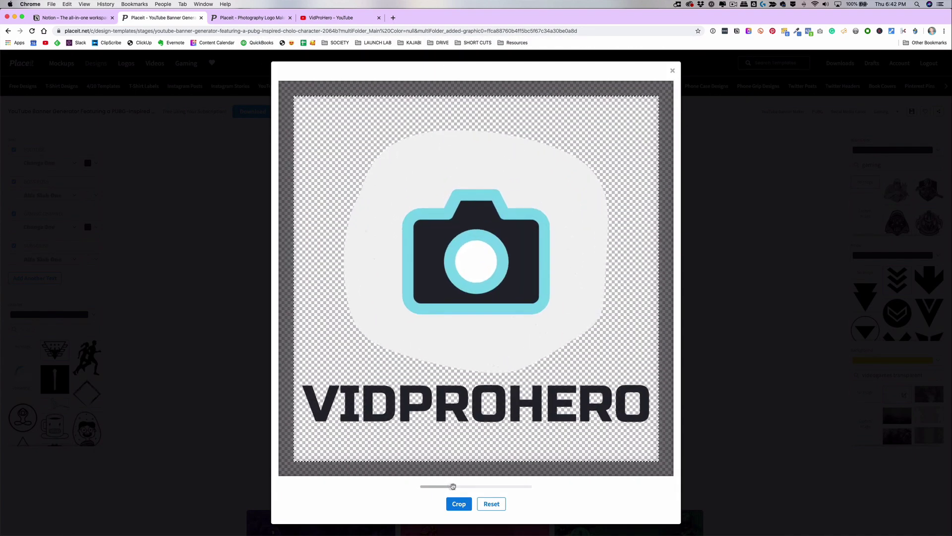
left_click(459, 504)
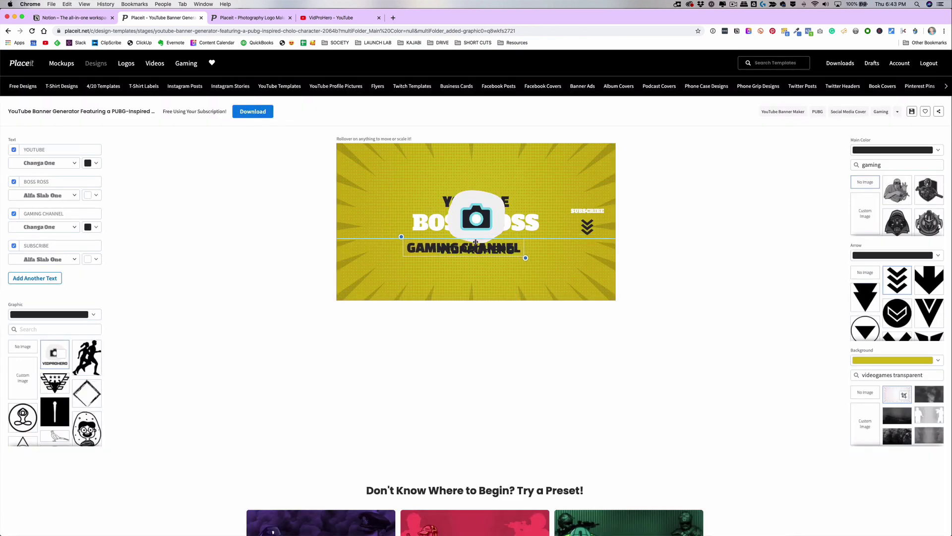
Separate the logo from the overlapping text and turn off the BOSS ROSS and GAMING CHANNEL text lines.
left_click_drag(456, 235, 494, 271)
left_click(455, 205)
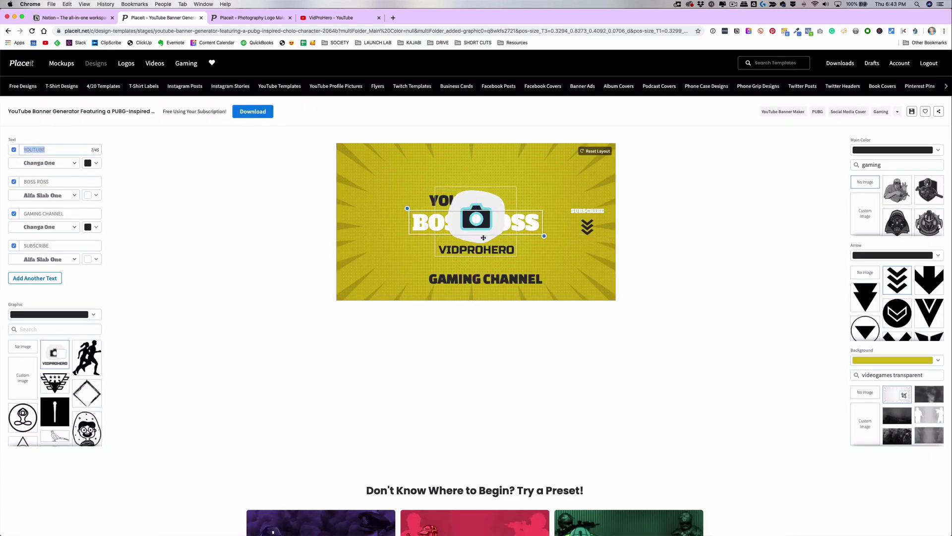
left_click_drag(479, 241, 403, 241)
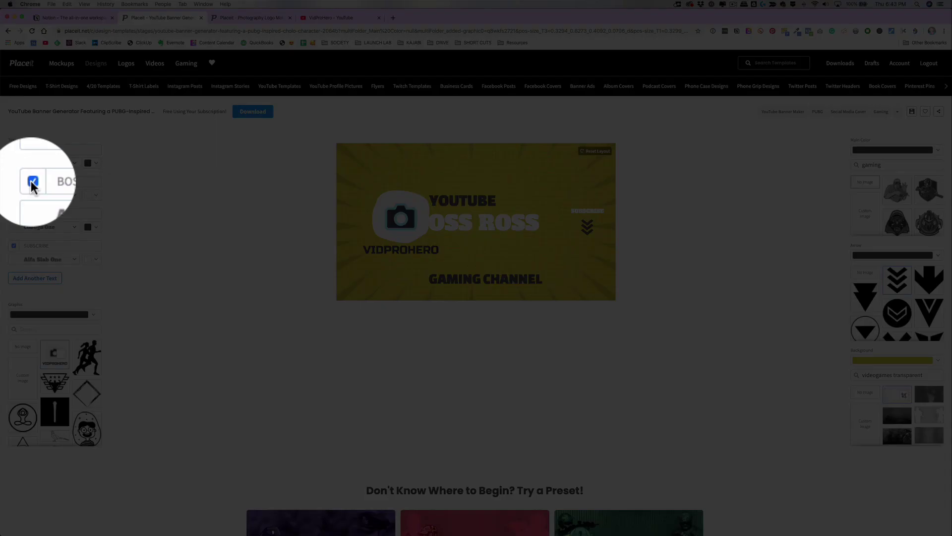
left_click(31, 180)
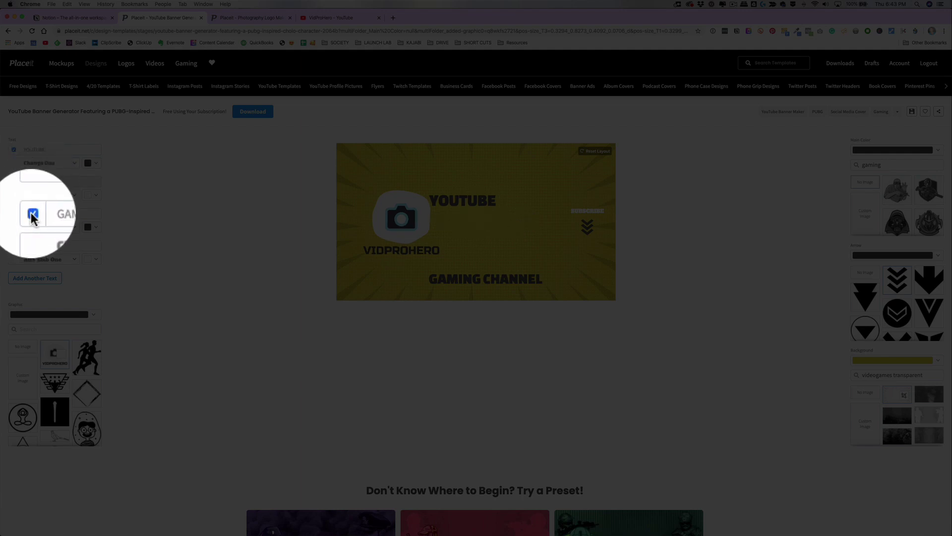
left_click(31, 213)
Center the logo in the banner, with SUBSCRIBE and its arrow close on its right and the YOUTUBE text at its upper left.
left_click_drag(490, 214, 483, 164)
left_click_drag(391, 224, 465, 227)
mouse_move(469, 166)
left_mouse_down()
mouse_move(391, 203)
mouse_move(386, 216)
mouse_move(445, 177)
mouse_move(495, 164)
mouse_move(486, 161)
left_mouse_up()
left_click_drag(587, 211, 551, 211)
left_click_drag(588, 227, 537, 231)
left_click_drag(456, 170, 392, 185)
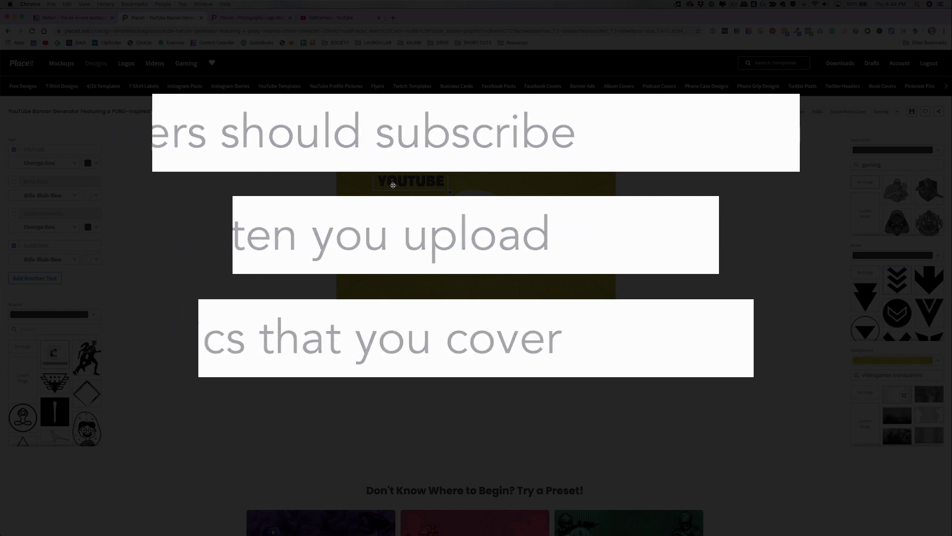
Replace the YOUTUBE text with "Create & Capture Moment Like a Hero" and place it, slightly enlarged, directly left of the logo.
type("Create & Capt")
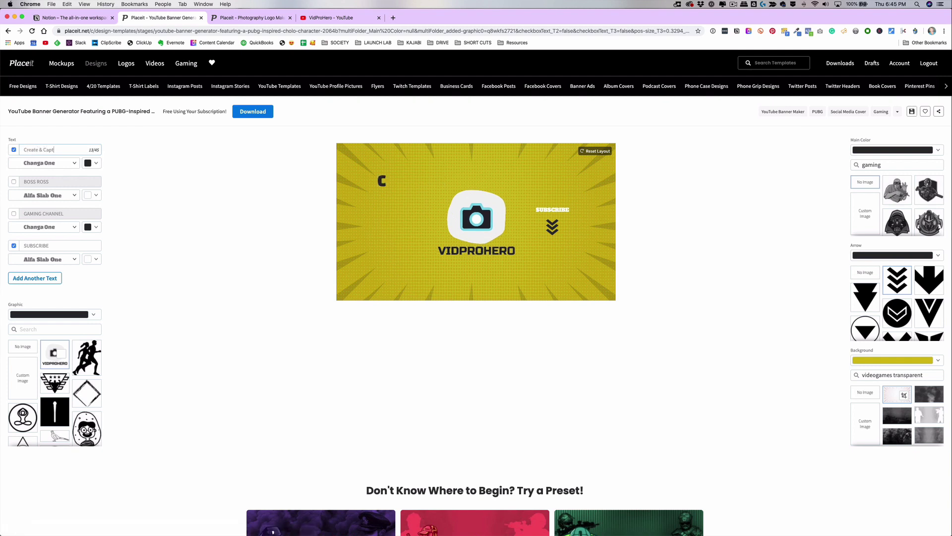
type("ure Moment Like a Hero")
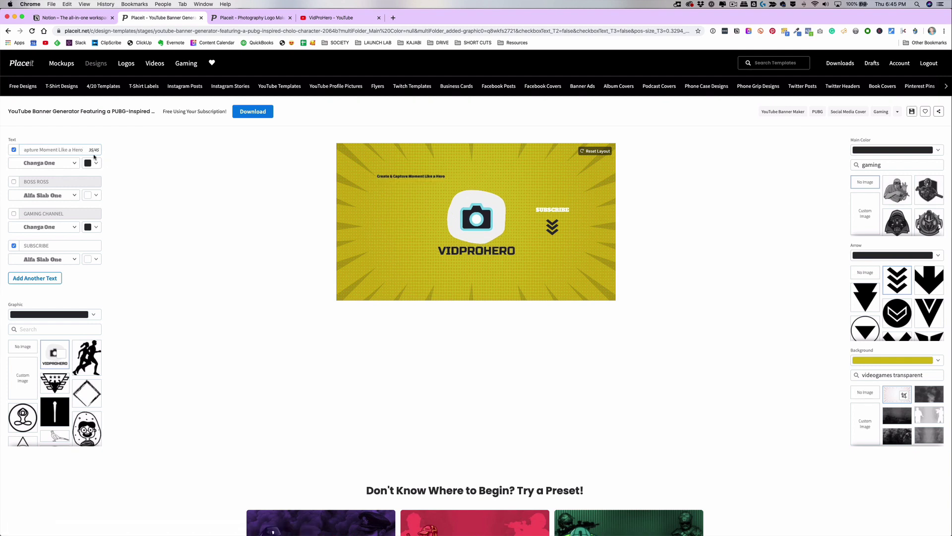
left_click(411, 176)
left_click_drag(452, 180, 430, 216)
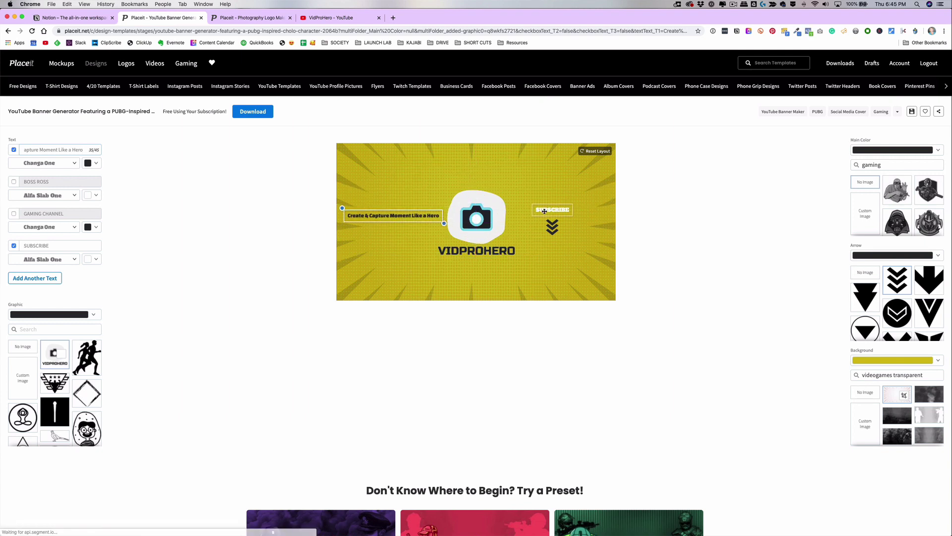
Change the banner's background color from yellow to light gray.
left_click(552, 210)
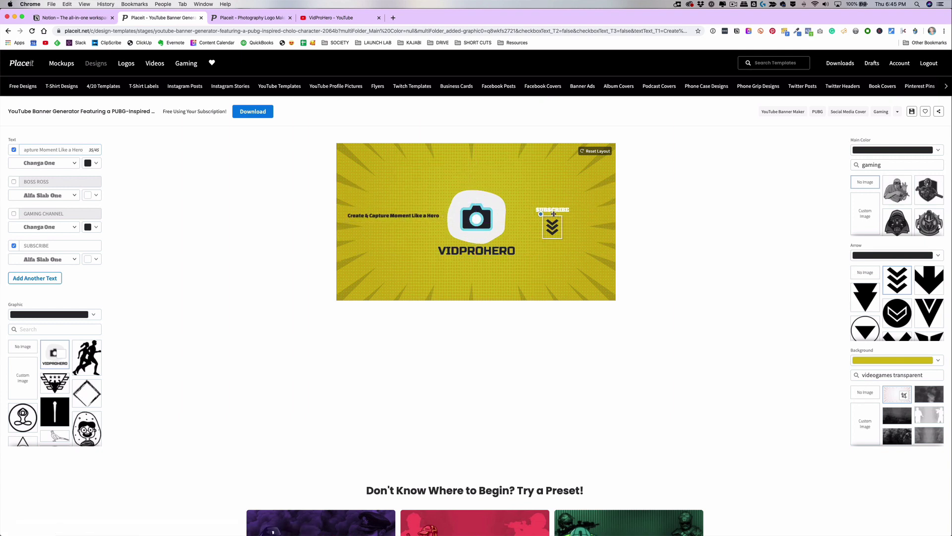
left_click(583, 188)
left_click(939, 361)
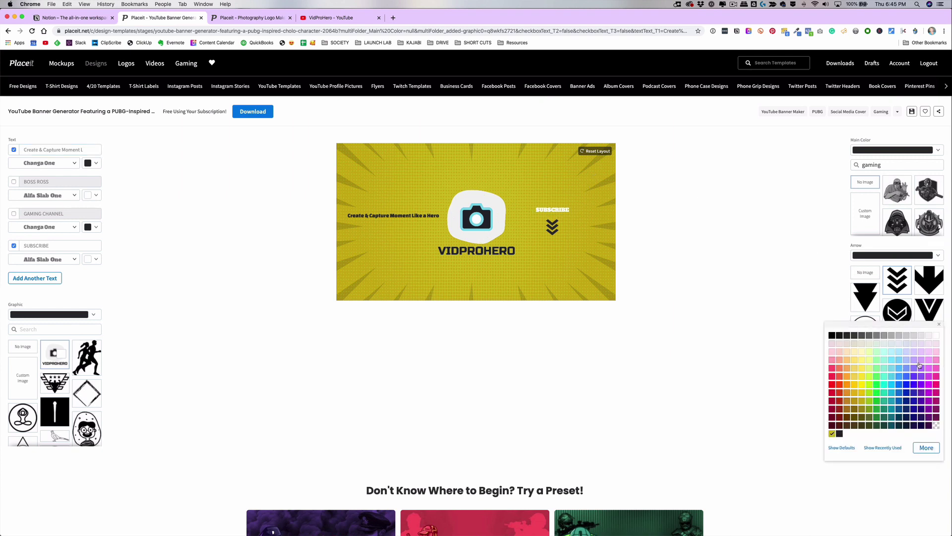
left_click(914, 335)
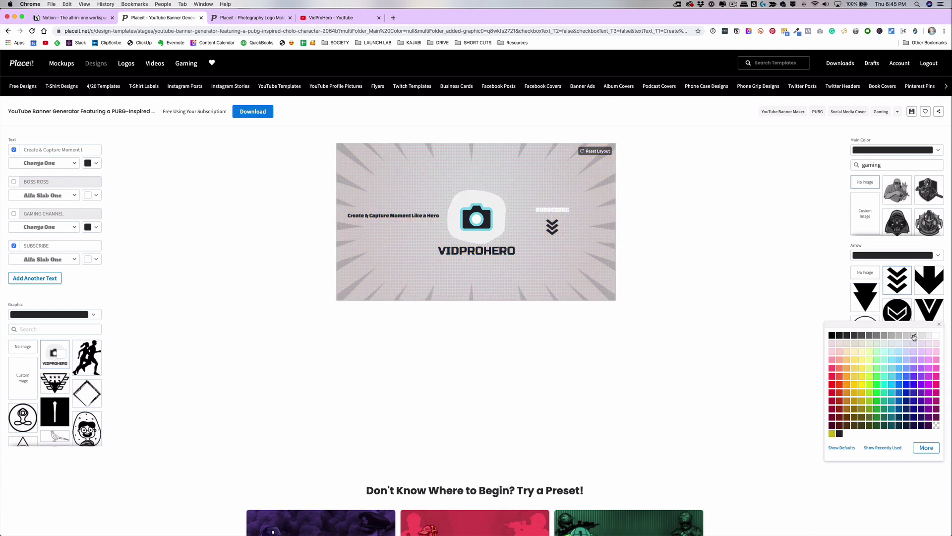
left_click(899, 336)
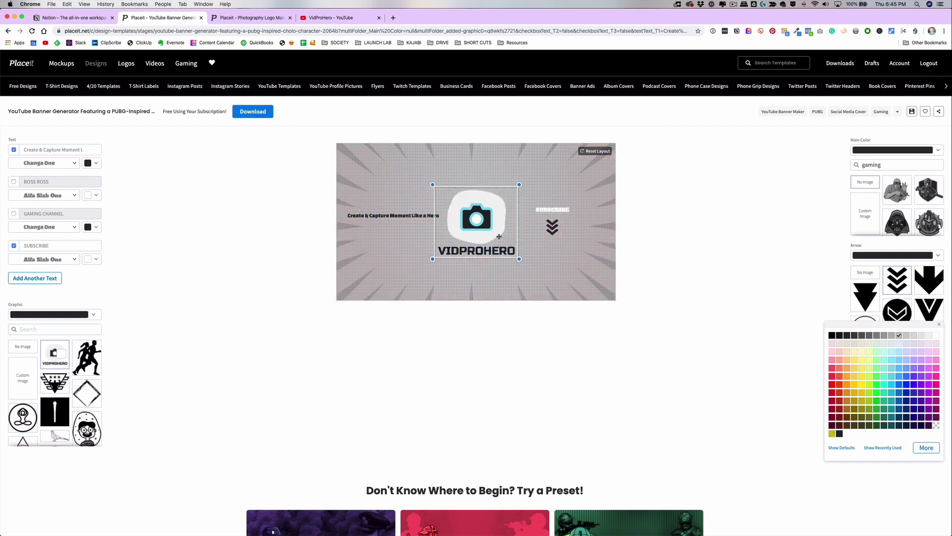
Shrink the VIDPROHERO logo and shift the tagline and SUBSCRIBE elements closer to it.
left_click_drag(522, 260, 502, 245)
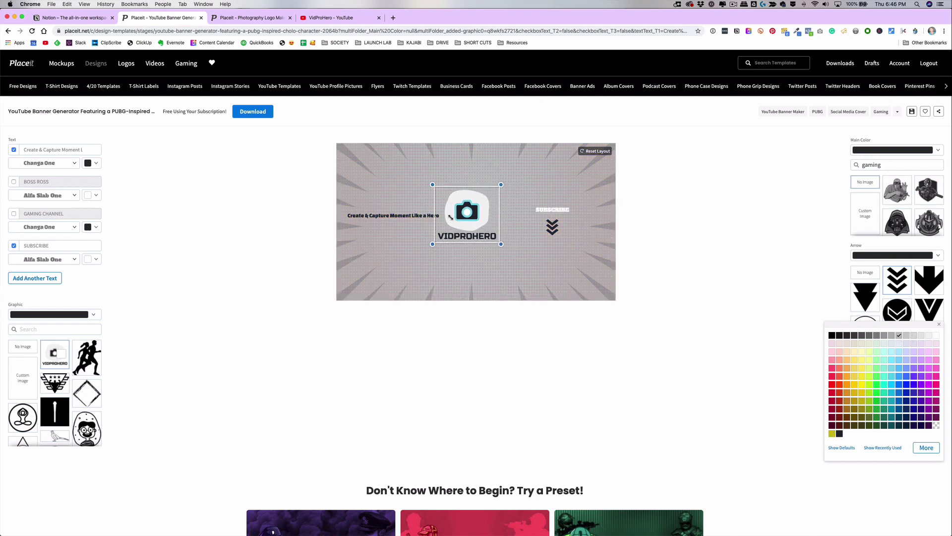
left_click_drag(433, 185, 443, 191)
left_click_drag(406, 216, 410, 219)
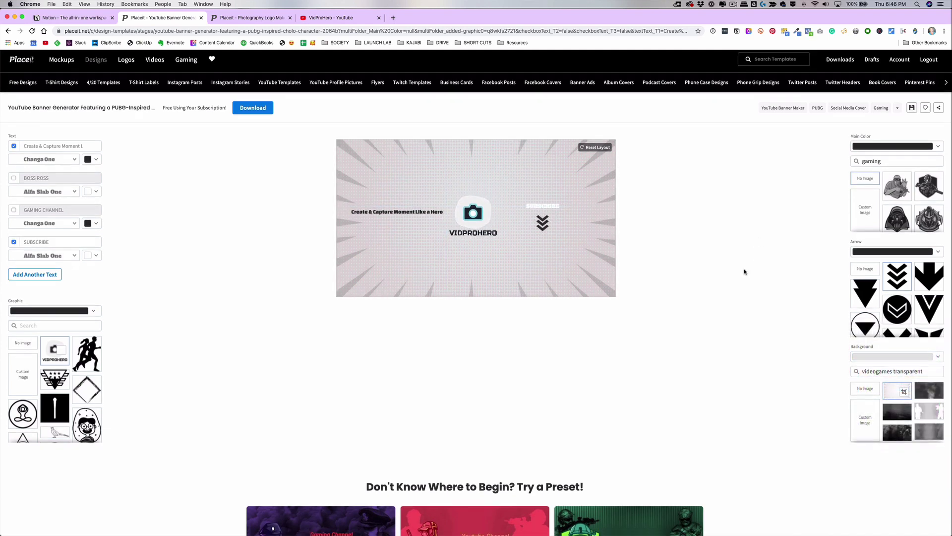
Examine the presets and similar banner templates suggested below the design.
scroll(744, 271, "down", 5)
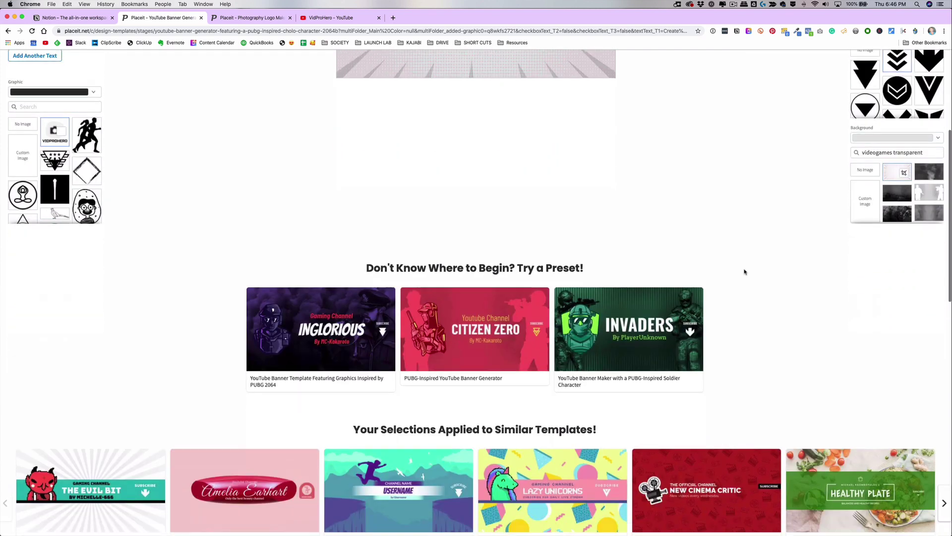
scroll(744, 272, "down", 4)
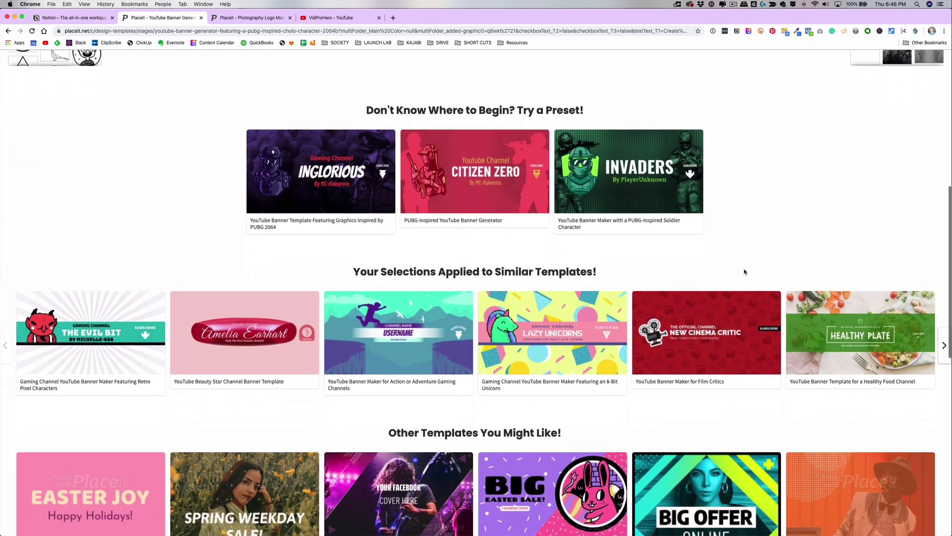
scroll(744, 271, "down", 2)
mouse_move(739, 262)
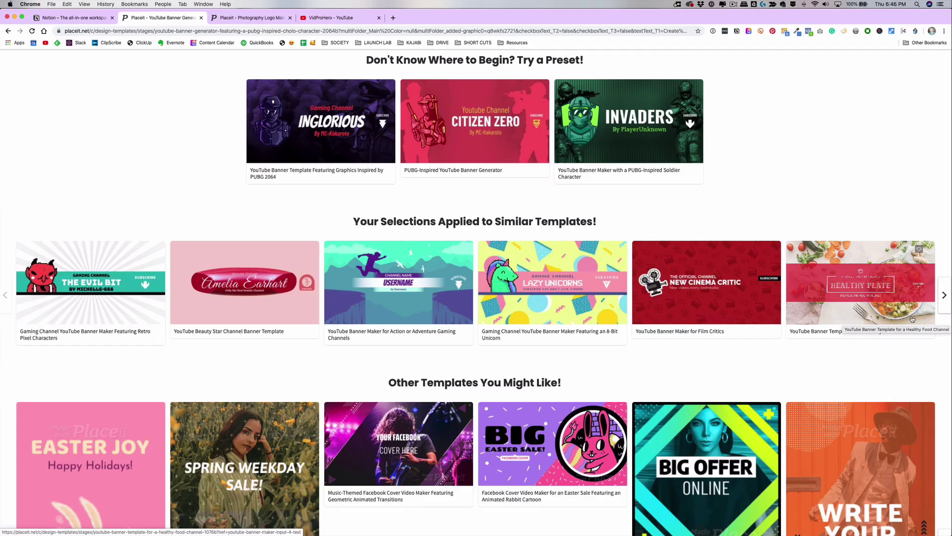
scroll(907, 320, "down", 2)
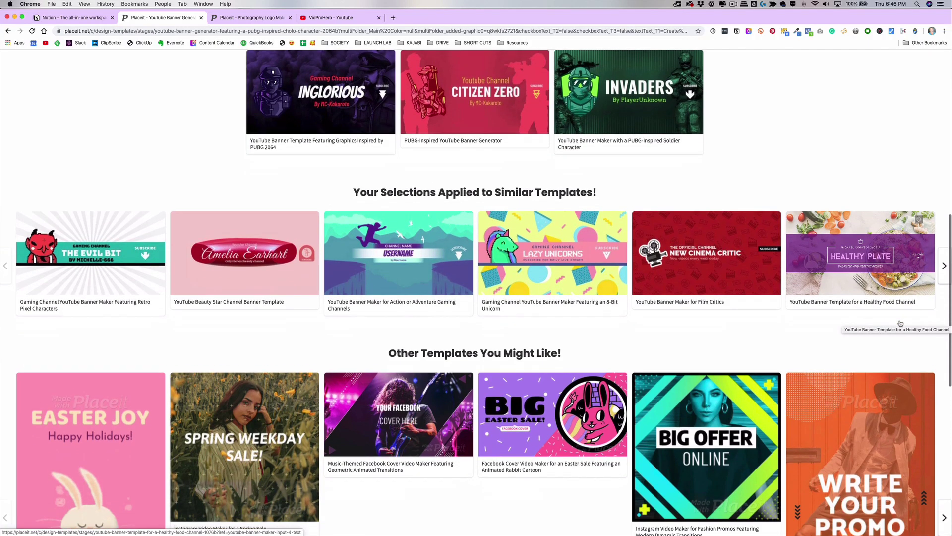
scroll(901, 323, "up", 1)
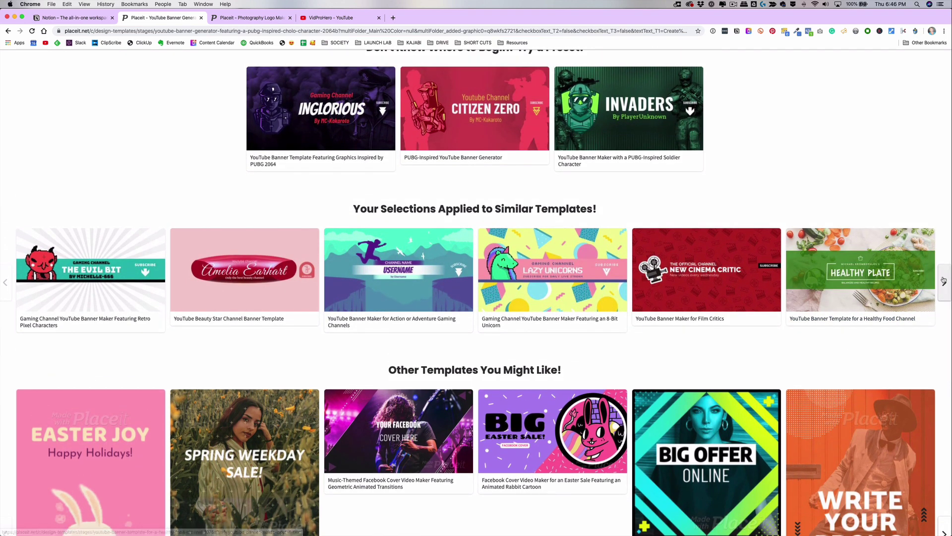
left_click(944, 281)
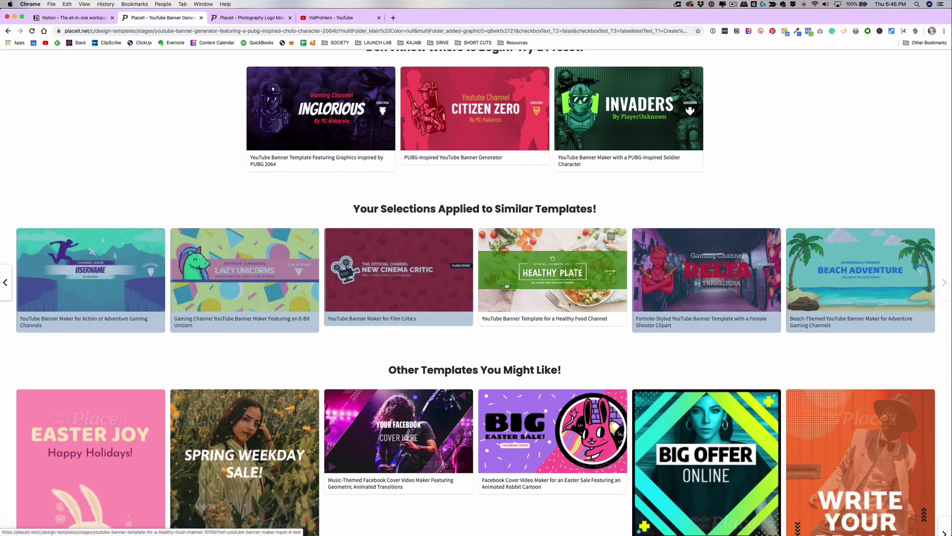
Download the finished channel banner as a high-resolution 2560x1440 px PNG without watermark.
scroll(401, 270, "up", 2)
scroll(401, 270, "up", 6)
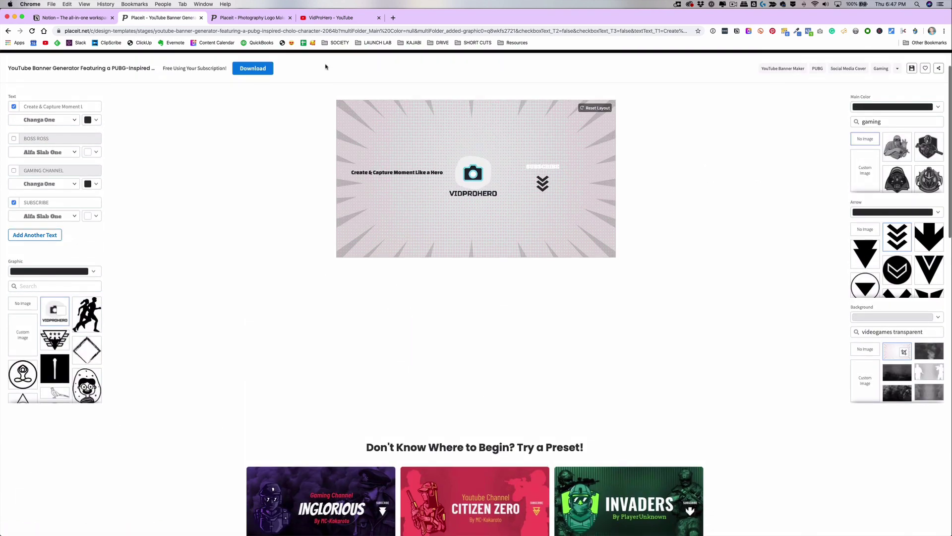
left_click(237, 72)
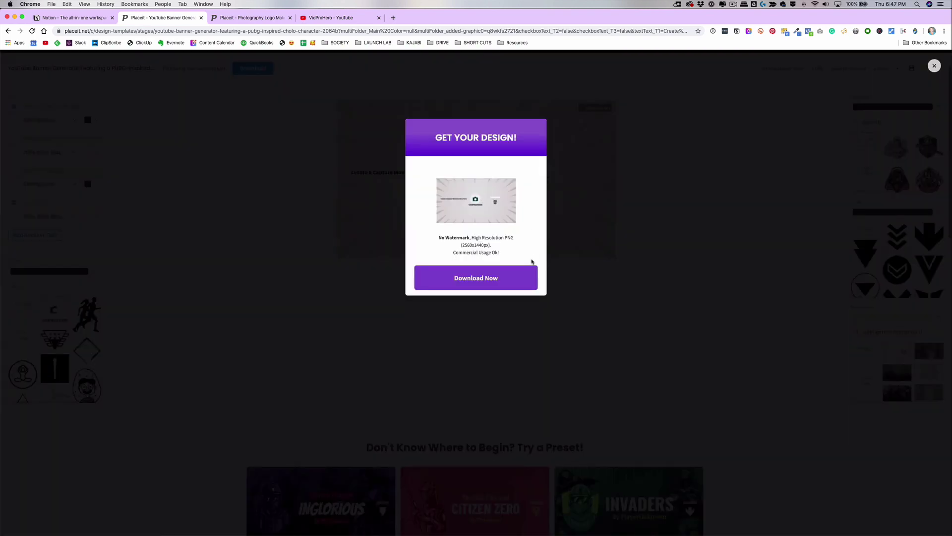
left_click(479, 278)
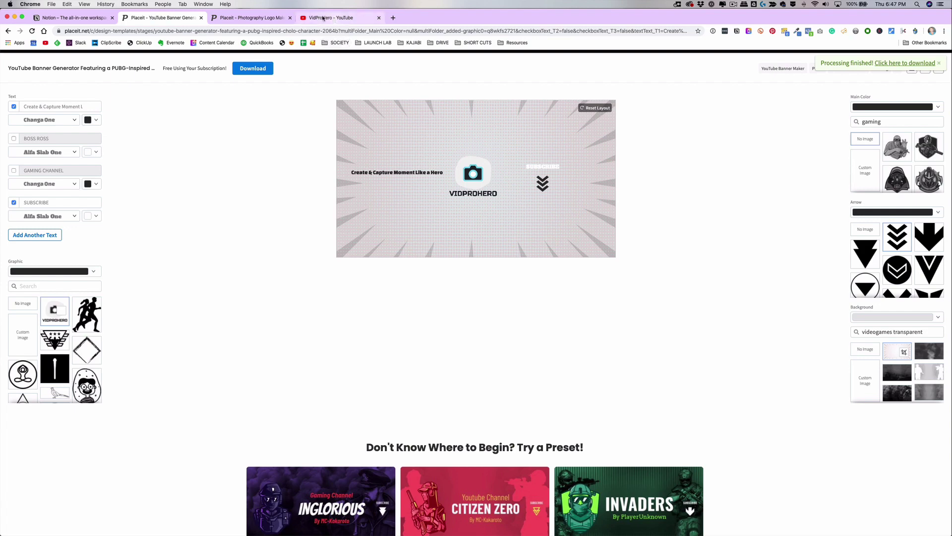
On the VidProHero YouTube channel, upload youtube-banner-generator-featuring-a-pubg-inspired-cholo-character-2064b.png from Downloads as new channel art.
left_click(346, 18)
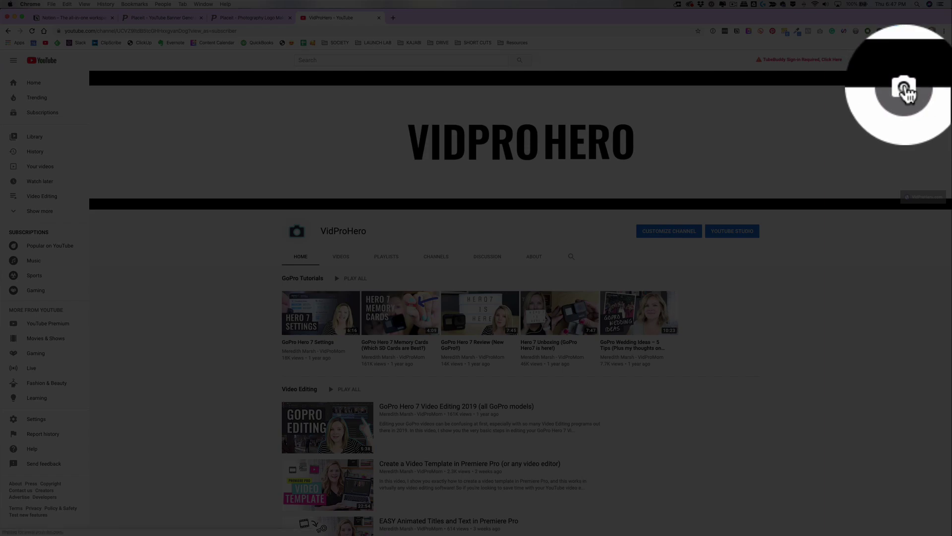
left_click(934, 79)
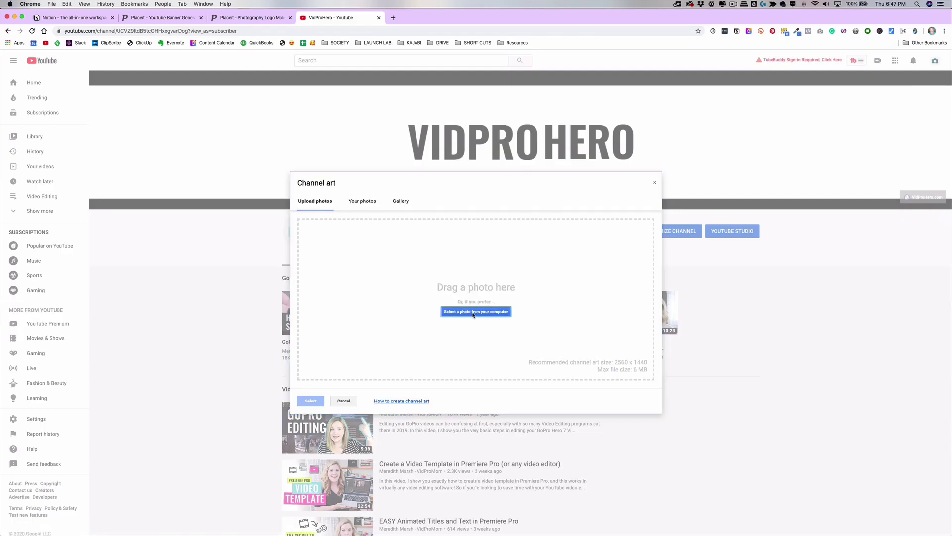
left_click(475, 313)
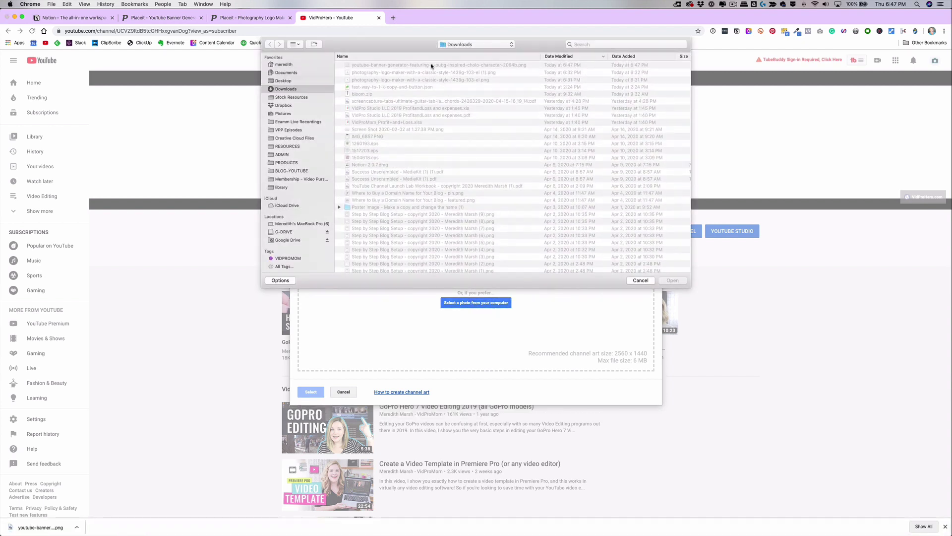
left_click(449, 65)
left_click(672, 281)
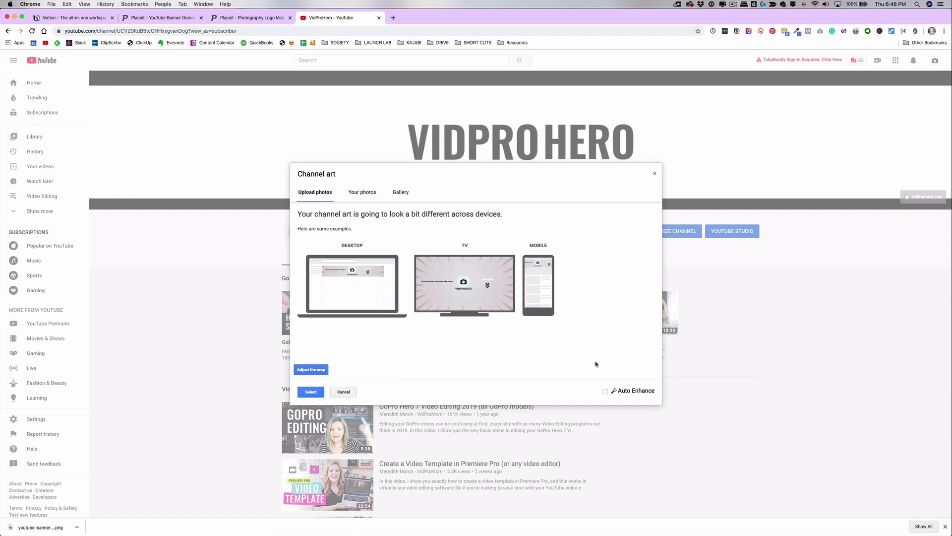
Check the channel art previews for desktop, TV and mobile, and apply the uploaded banner to the channel.
key("super+equal")
key("super+equal")
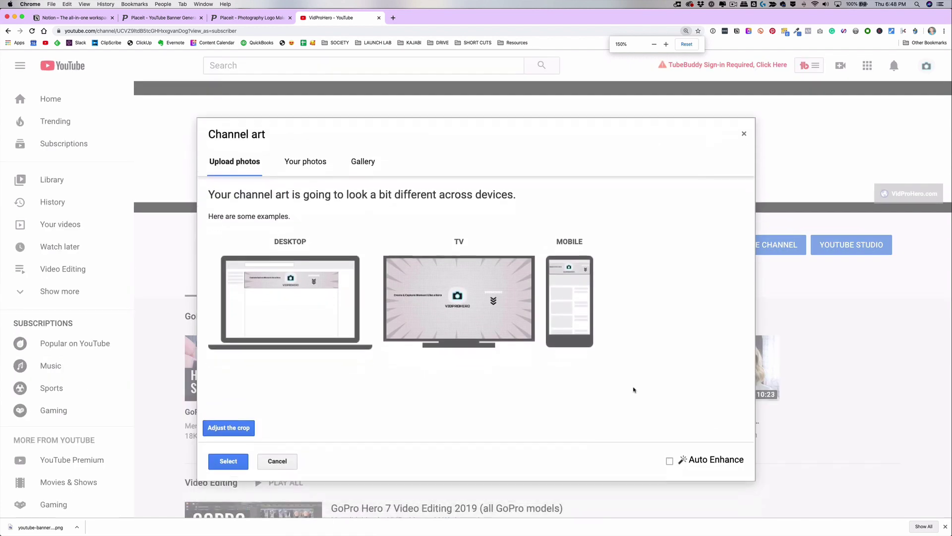
key("super+equal")
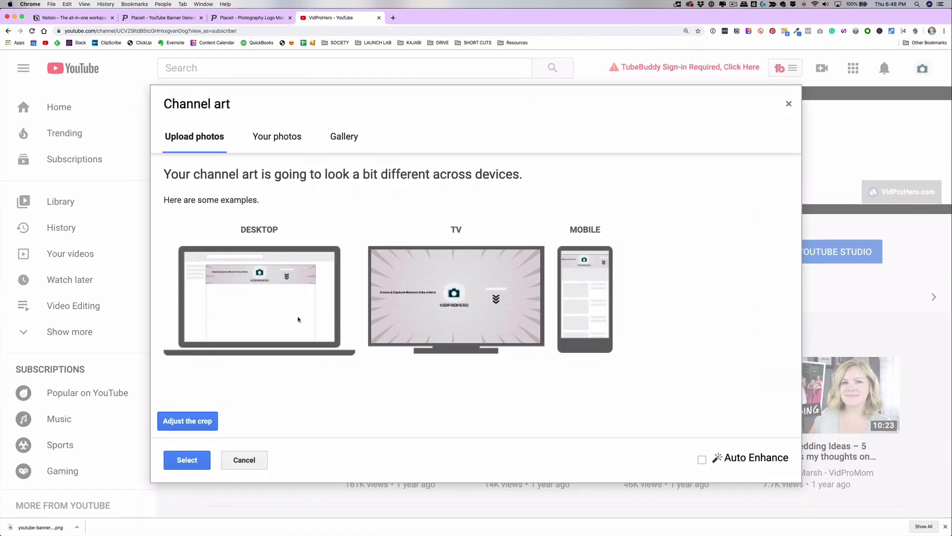
scroll(293, 277, "down", 1)
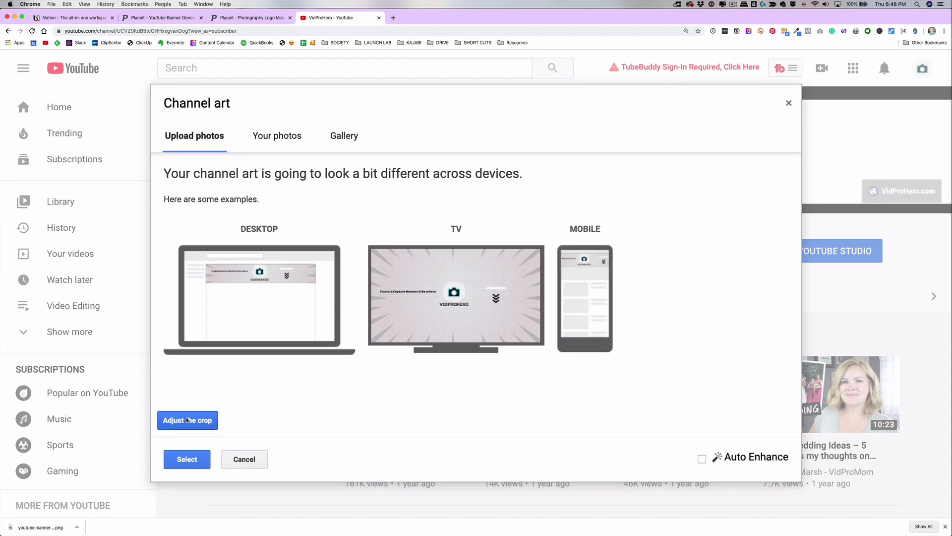
left_click(188, 458)
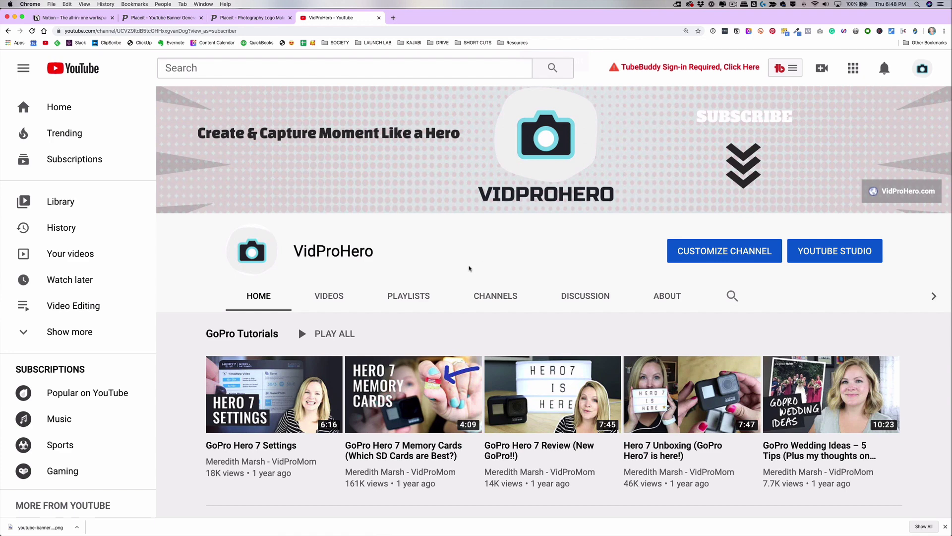
In the Placeit banner design, move the tagline above the VIDPROHERO logo and compare the layout with the YouTube channel page.
left_click(250, 18)
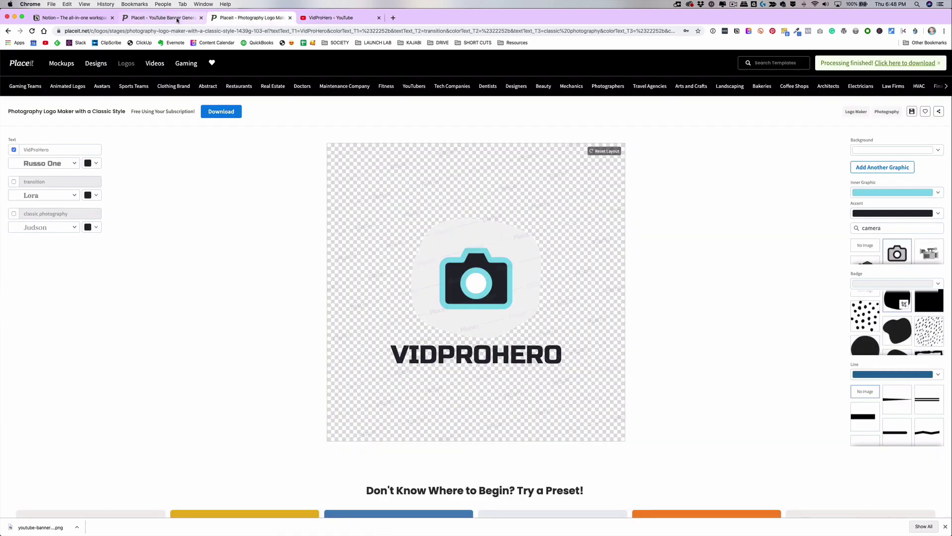
left_click(177, 19)
left_click_drag(406, 172, 511, 129)
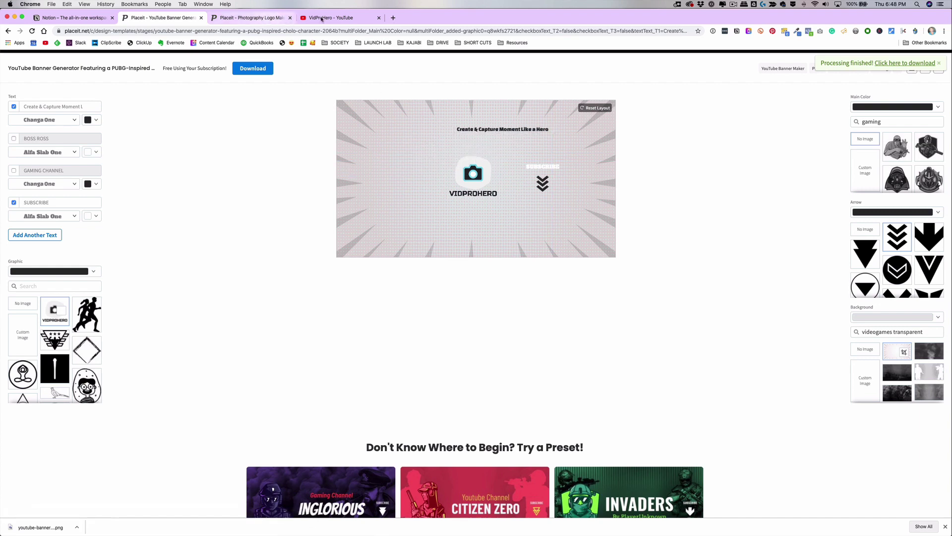
left_click(323, 18)
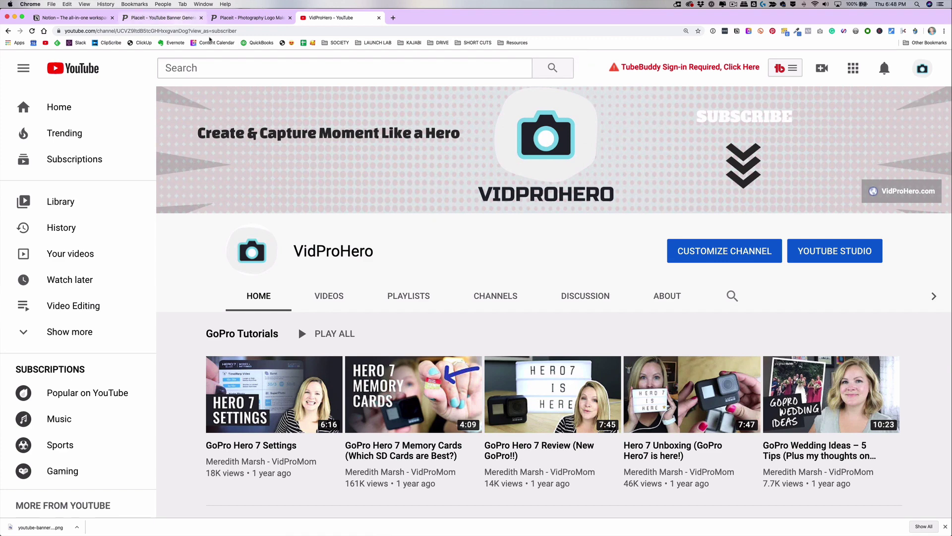
In the Placeit banner design, shrink and center the VIDPROHERO logo and hide the "Create & Capture Moment Like a Hero" tagline.
left_click(190, 17)
left_click_drag(443, 150, 468, 172)
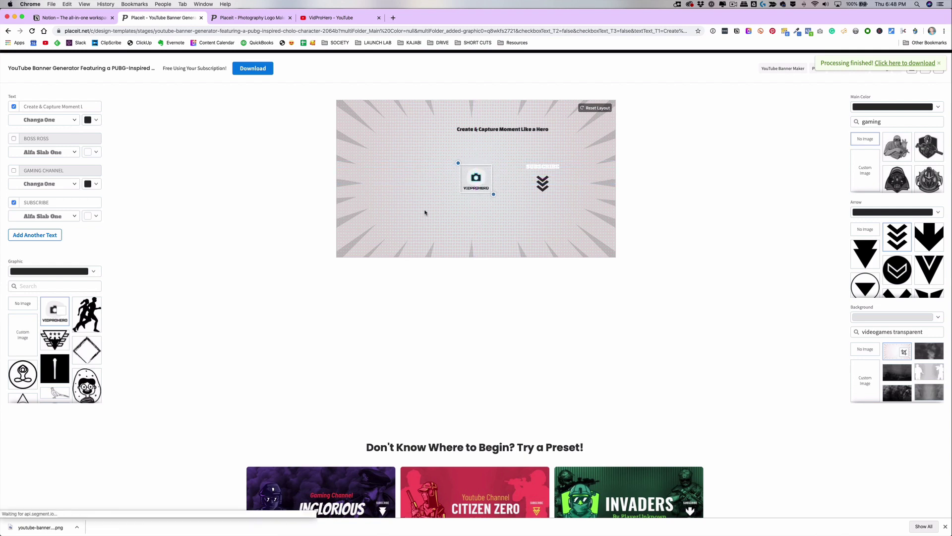
left_click(14, 107)
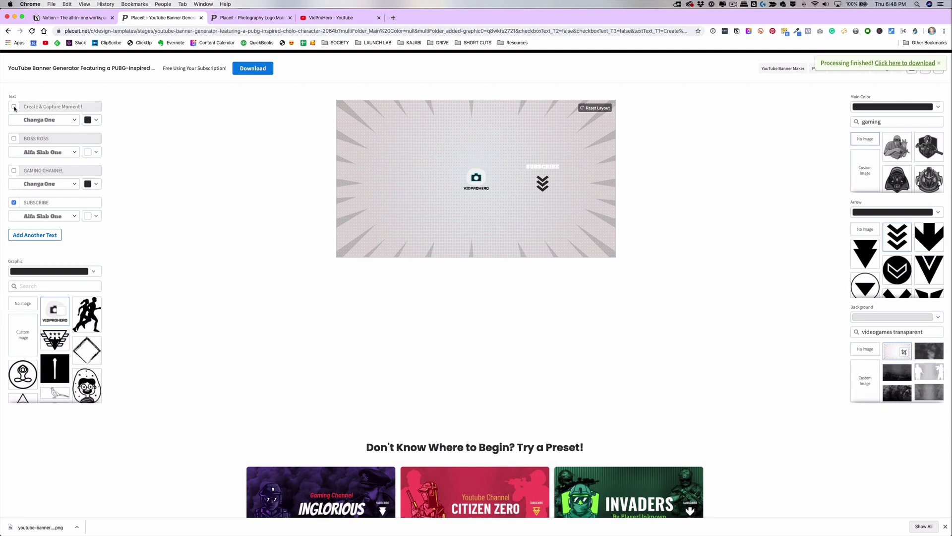
Replace the channel art on the YouTube channel with the revised banner without the tagline.
left_click(332, 18)
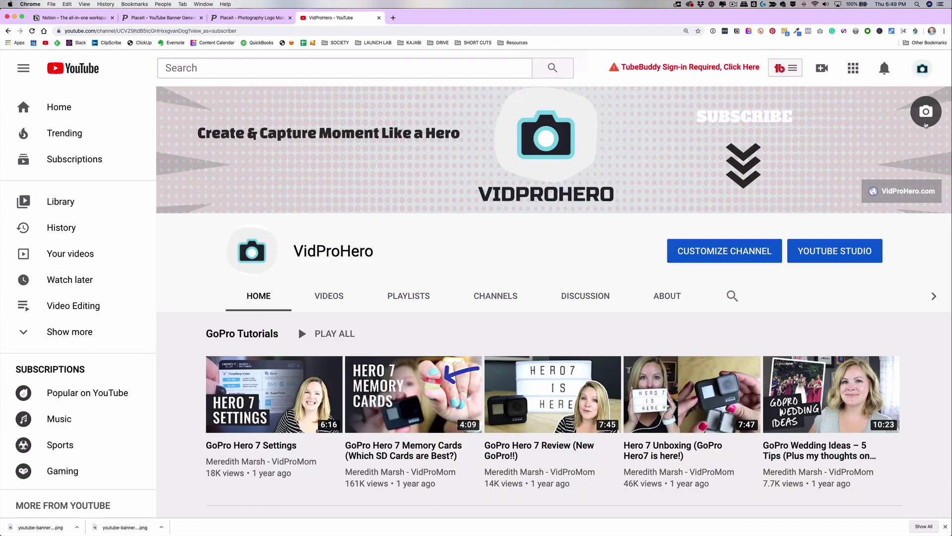
left_click(923, 112)
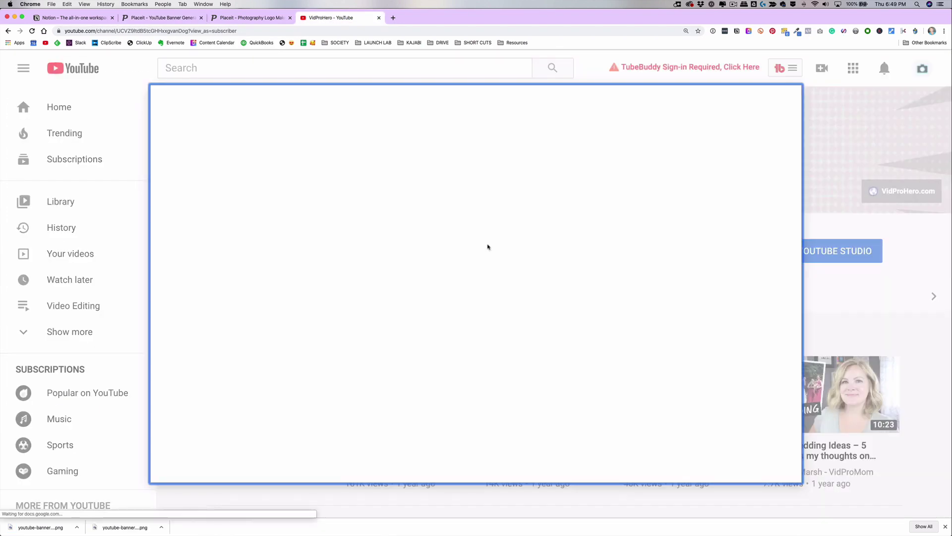
left_click(494, 322)
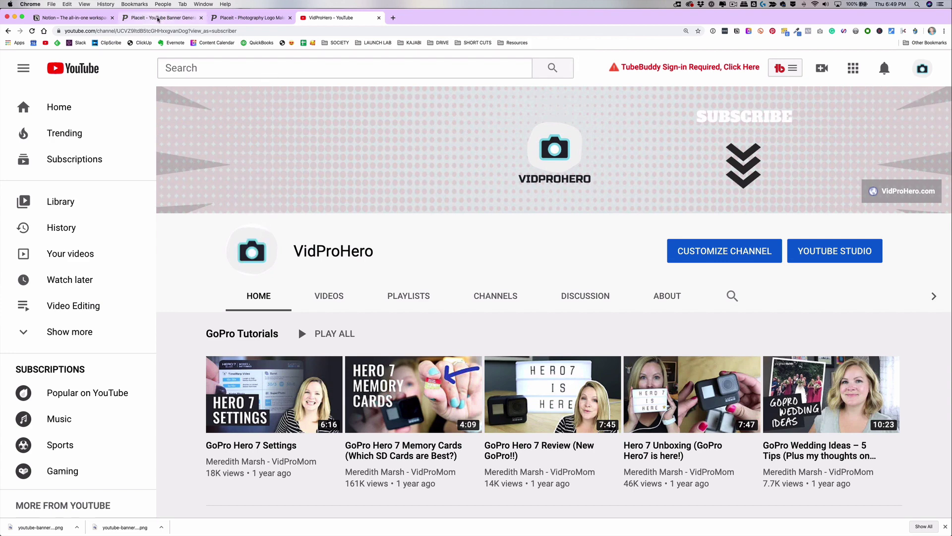
Resize the VIDPROHERO logo in the Placeit banner design and check the current art on the YouTube channel page.
left_click(157, 18)
left_click(476, 181)
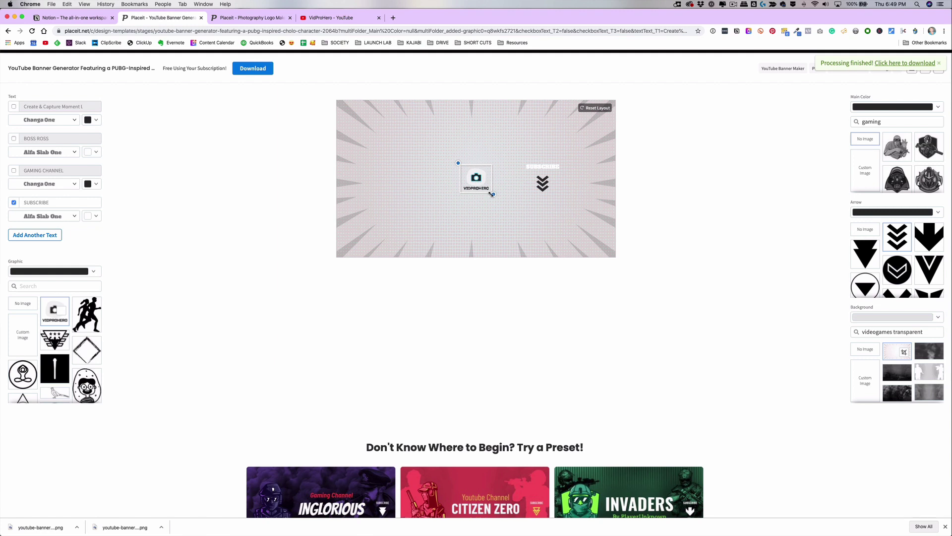
left_click_drag(494, 194, 470, 184)
left_click(331, 18)
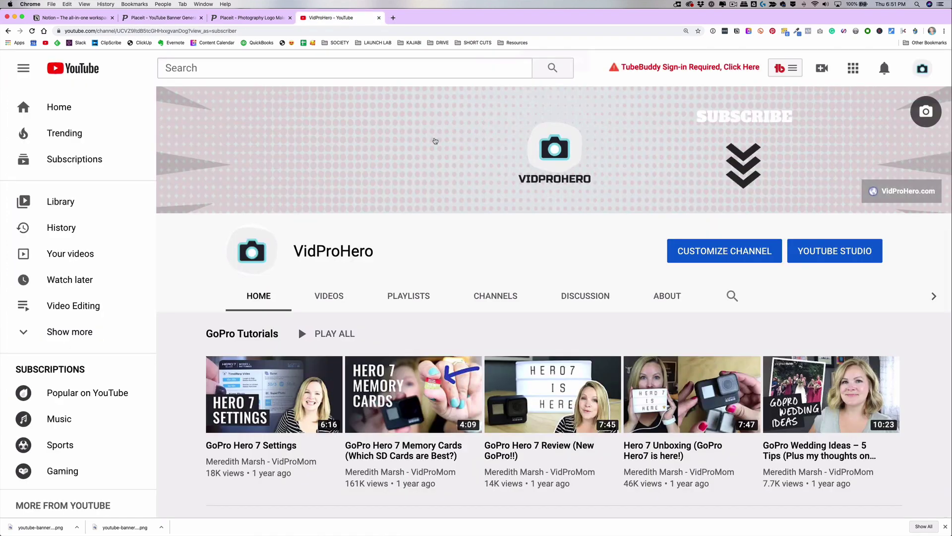
In the Placeit banner design, search the background images for "photo".
left_click(173, 18)
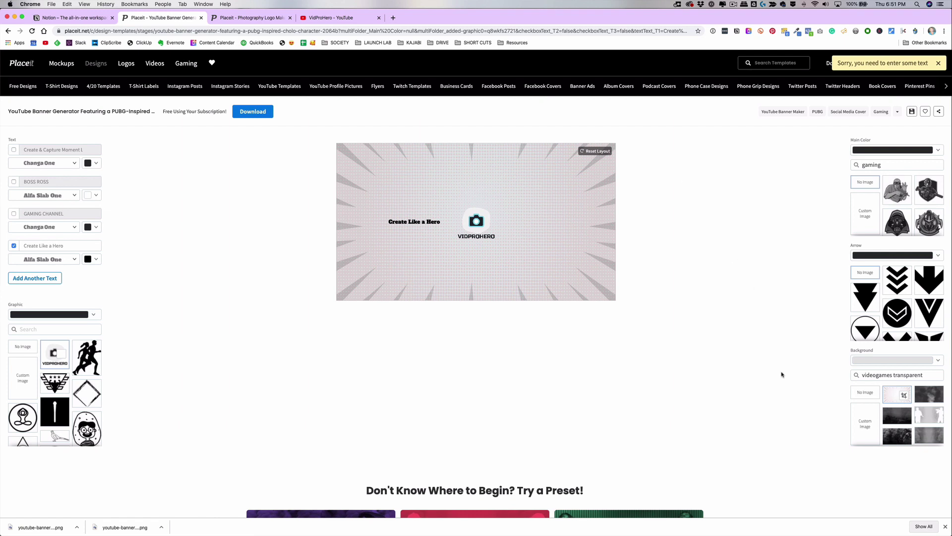
left_click(938, 360)
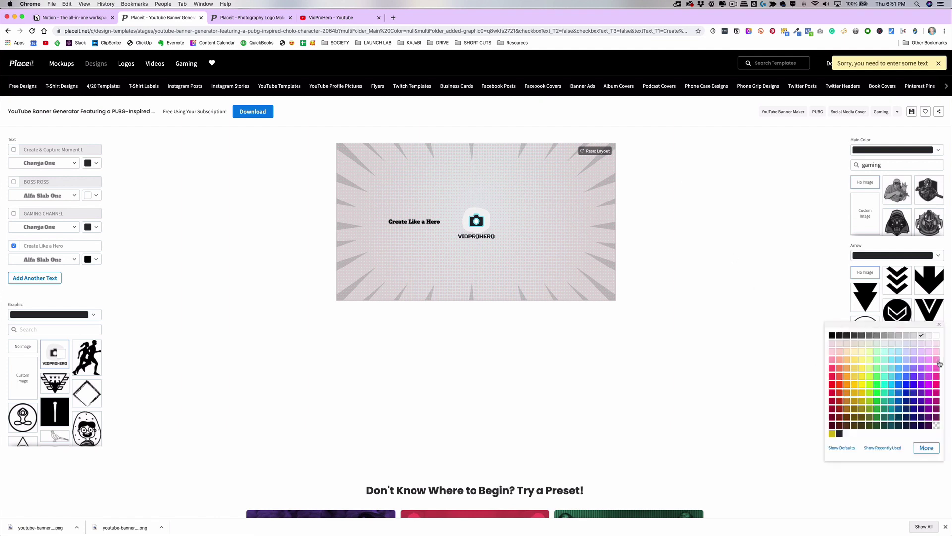
left_click(756, 357)
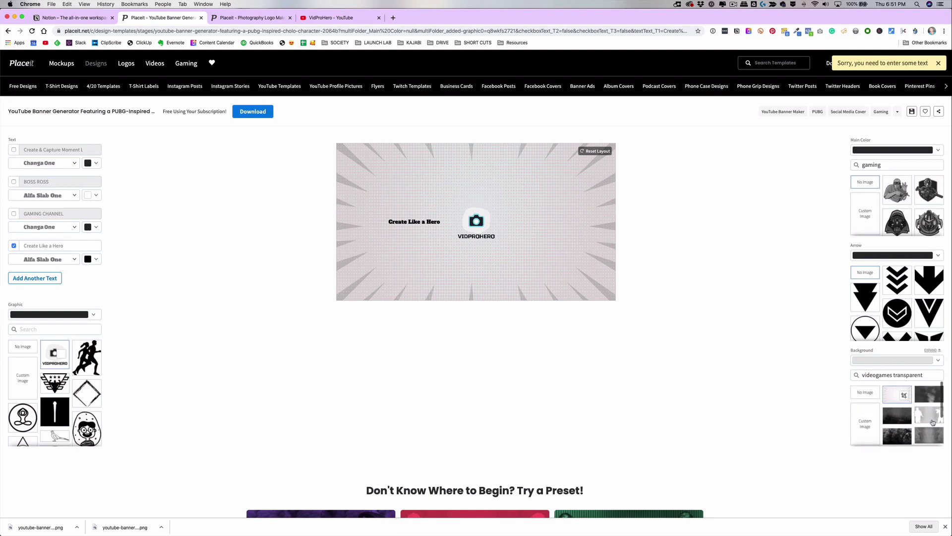
left_click_drag(925, 375, 865, 376)
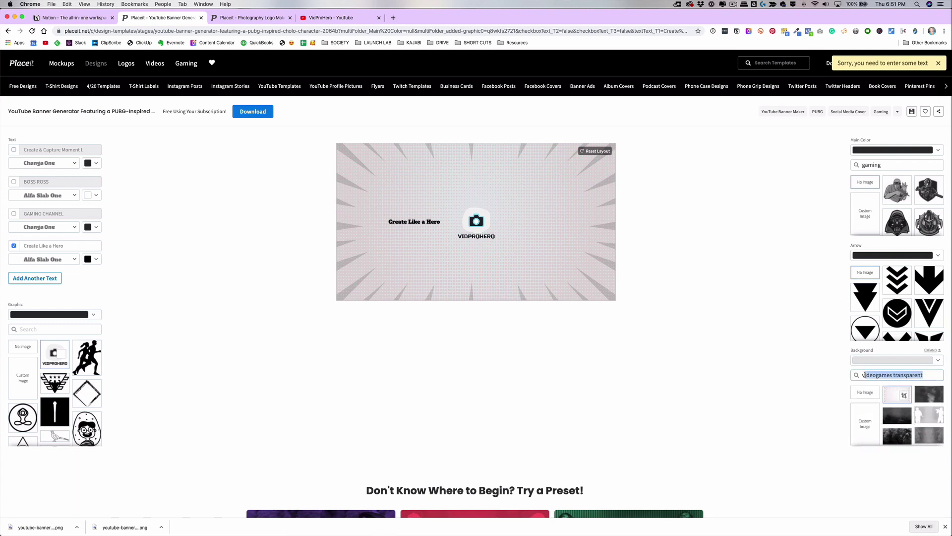
type("photo")
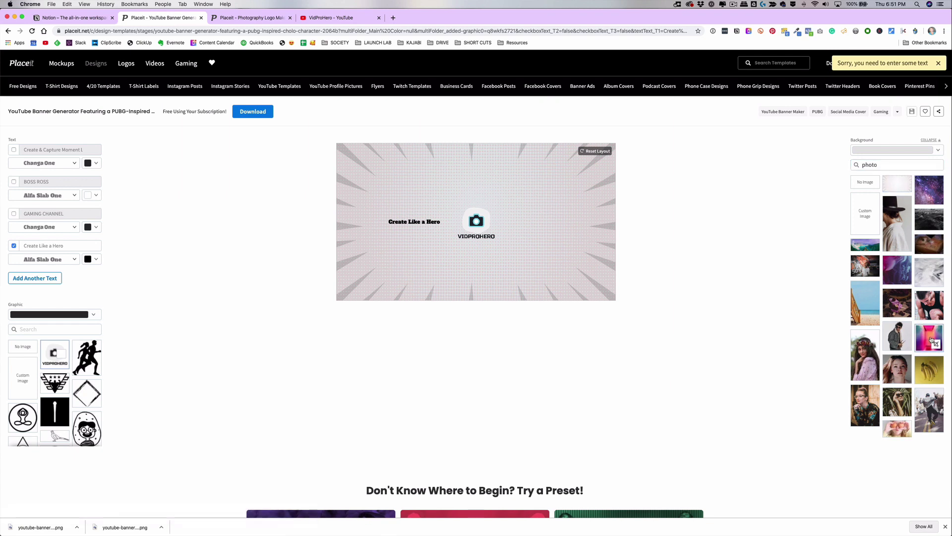
Try the pink and orange painted photo and the multicolored striped photo as the banner background.
left_click(931, 340)
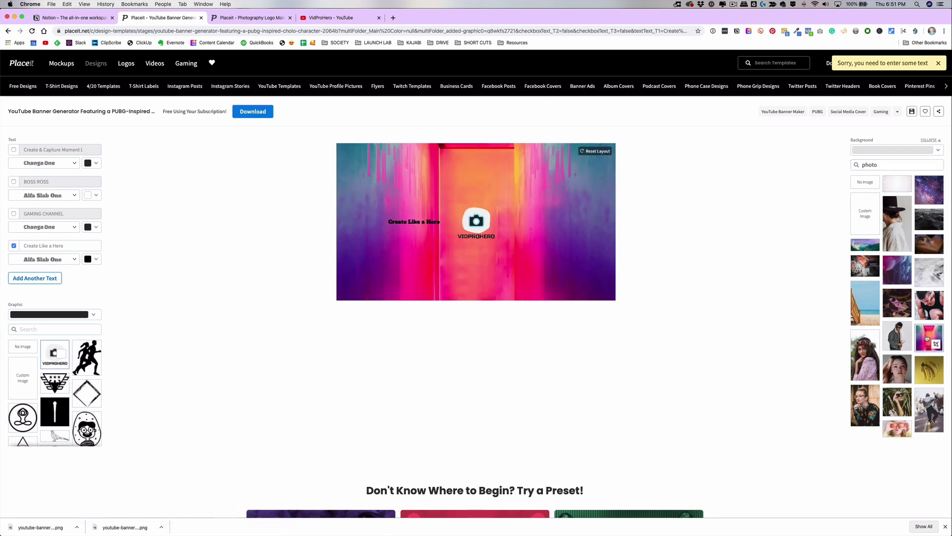
scroll(926, 353, "down", 5)
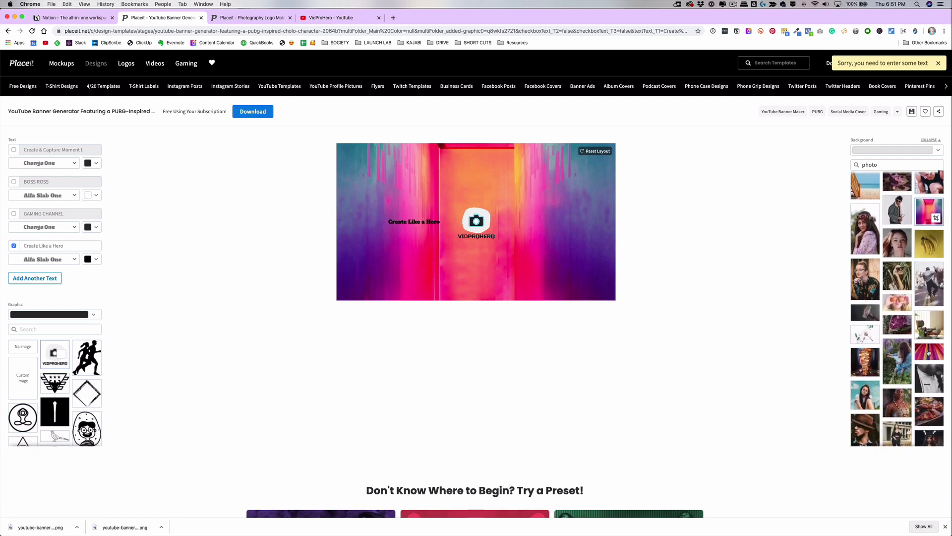
left_click(928, 352)
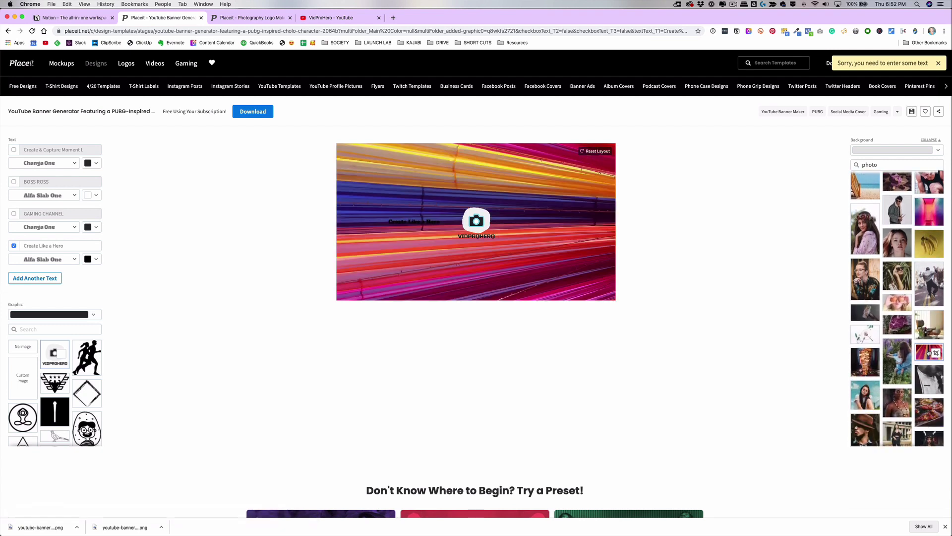
Set the diagonally split teal and light grey photo as the banner background and download the design.
scroll(929, 353, "down", 6)
left_click(929, 361)
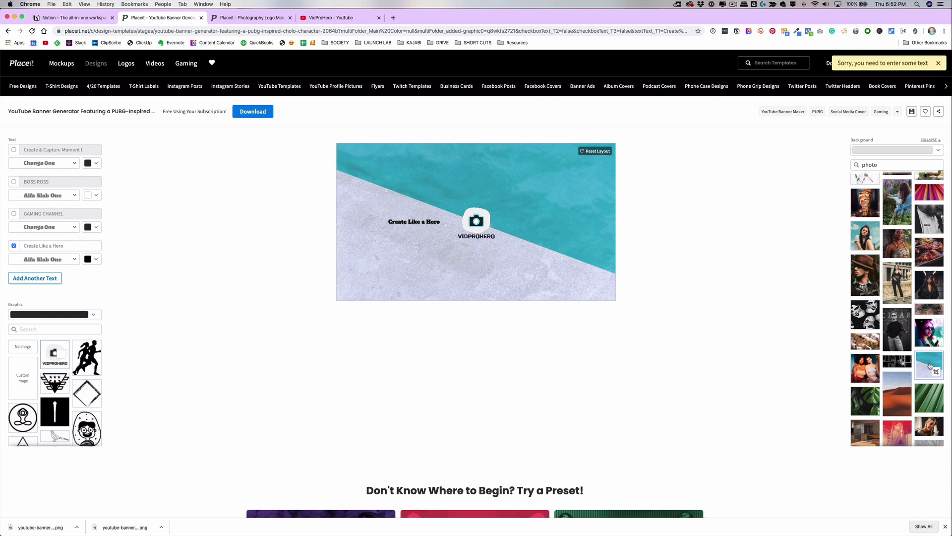
left_click(402, 221)
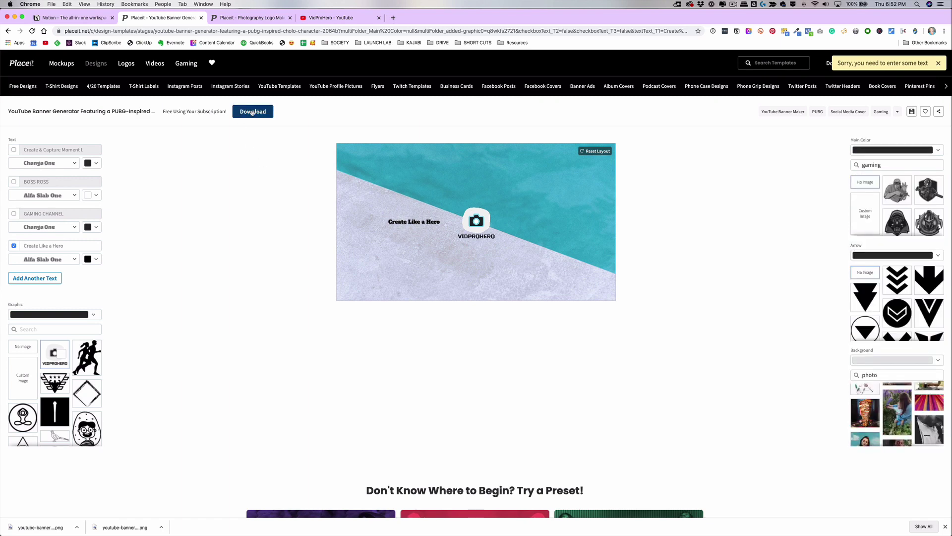
left_click(241, 113)
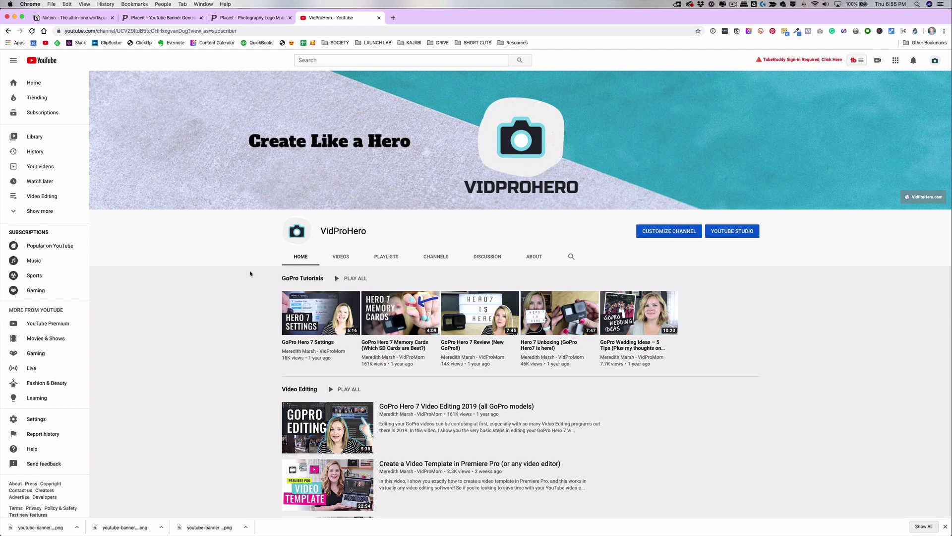
Save both the Placeit banner and the photography logo as drafts, and open the saved drafts page.
left_click(168, 19)
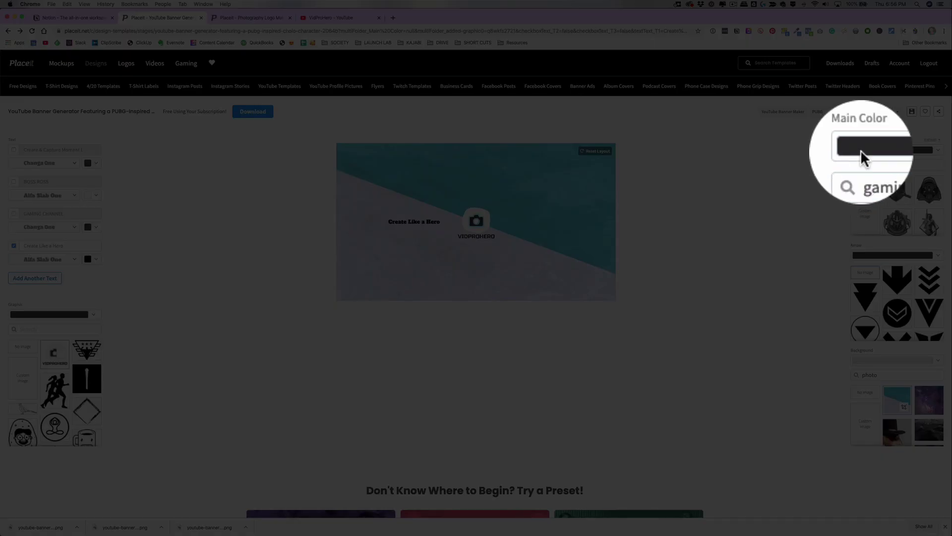
left_click(911, 111)
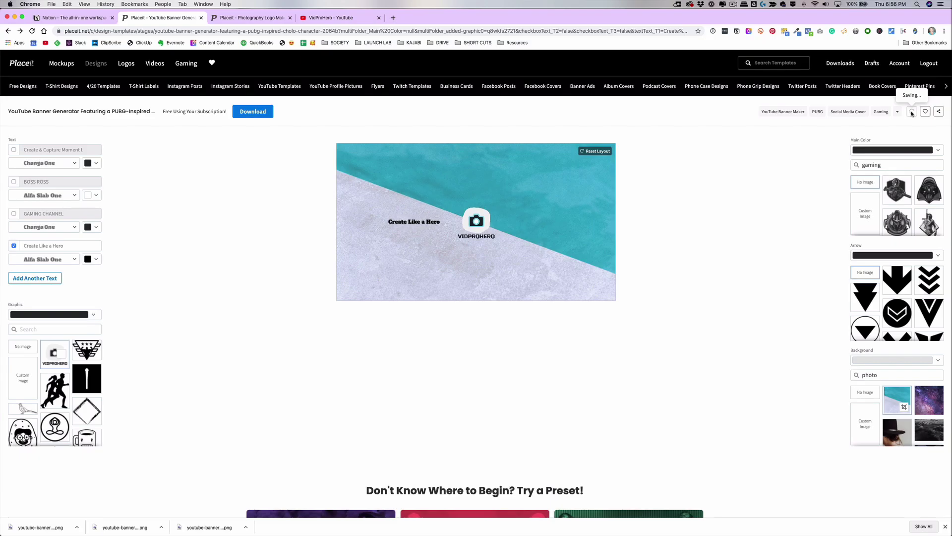
key("ctrl+Tab")
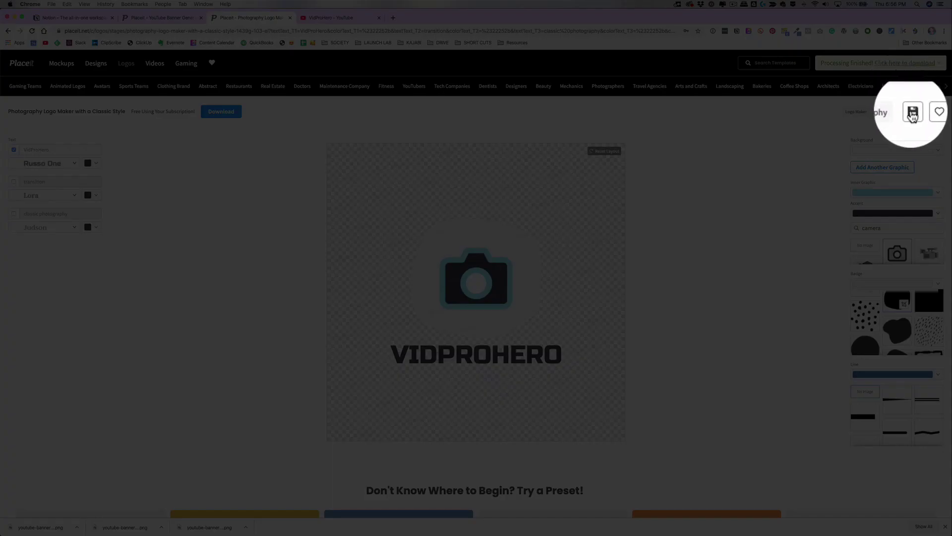
left_click(913, 113)
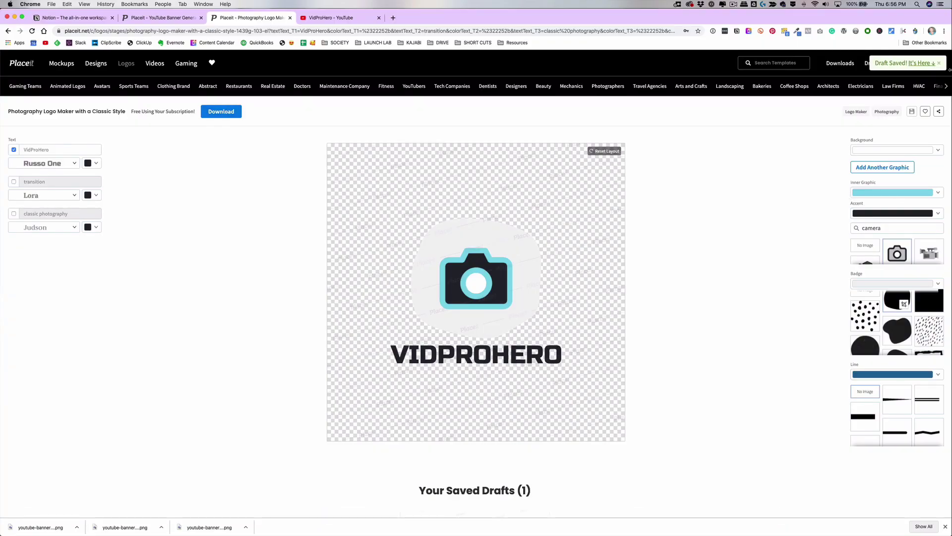
scroll(895, 135, "up", 10)
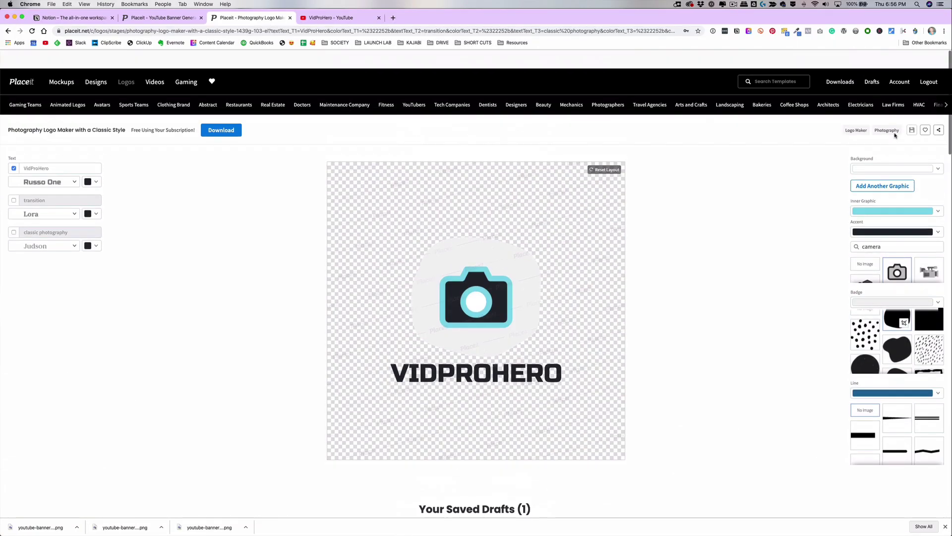
left_click(872, 63)
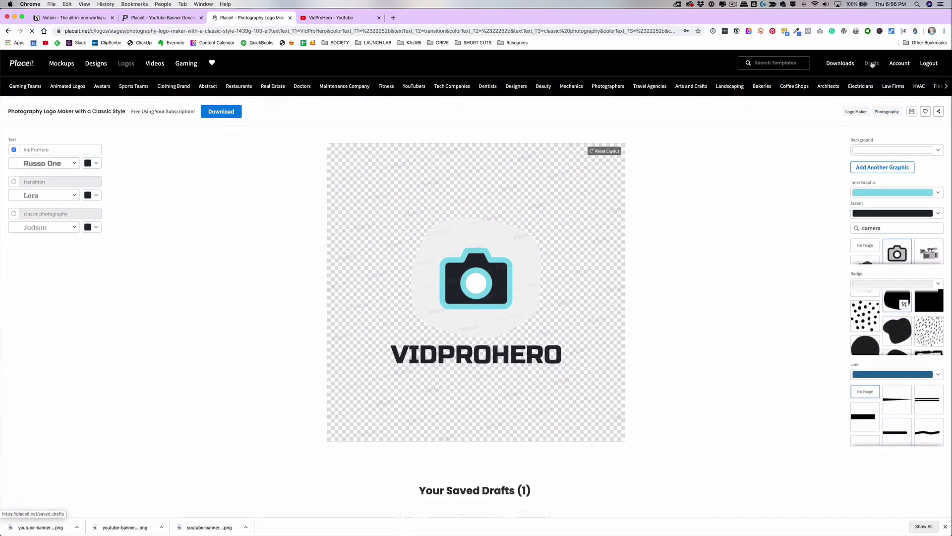